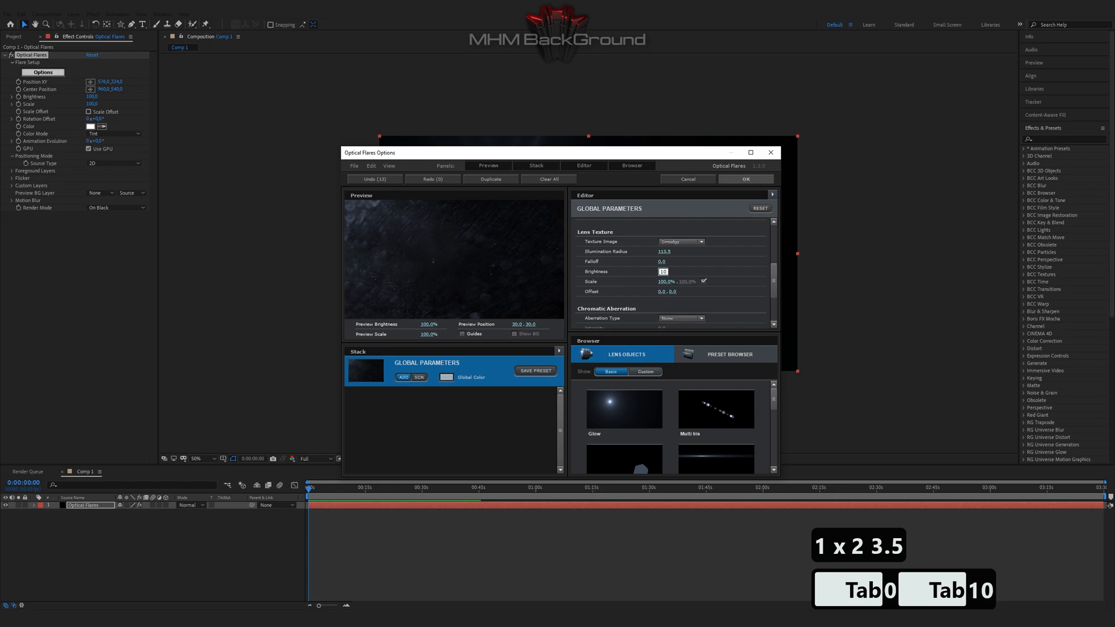
Step: Set the Lens Texture brightness in the Optical Flares options to 109.5 and accept the flare setup
type("6")
key("Return")
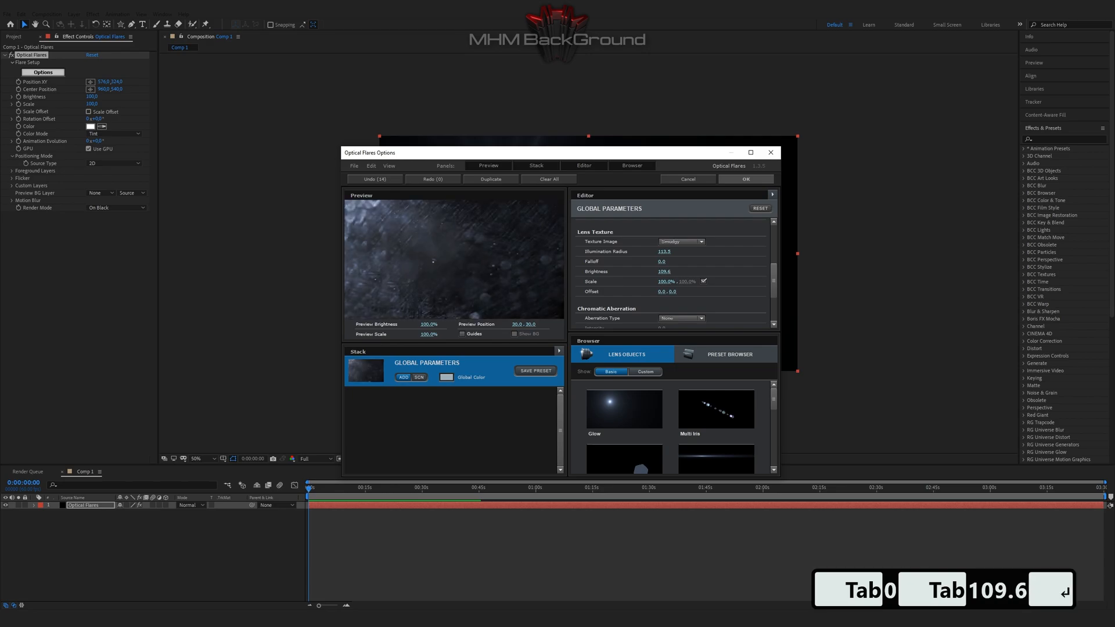
double_click(665, 271)
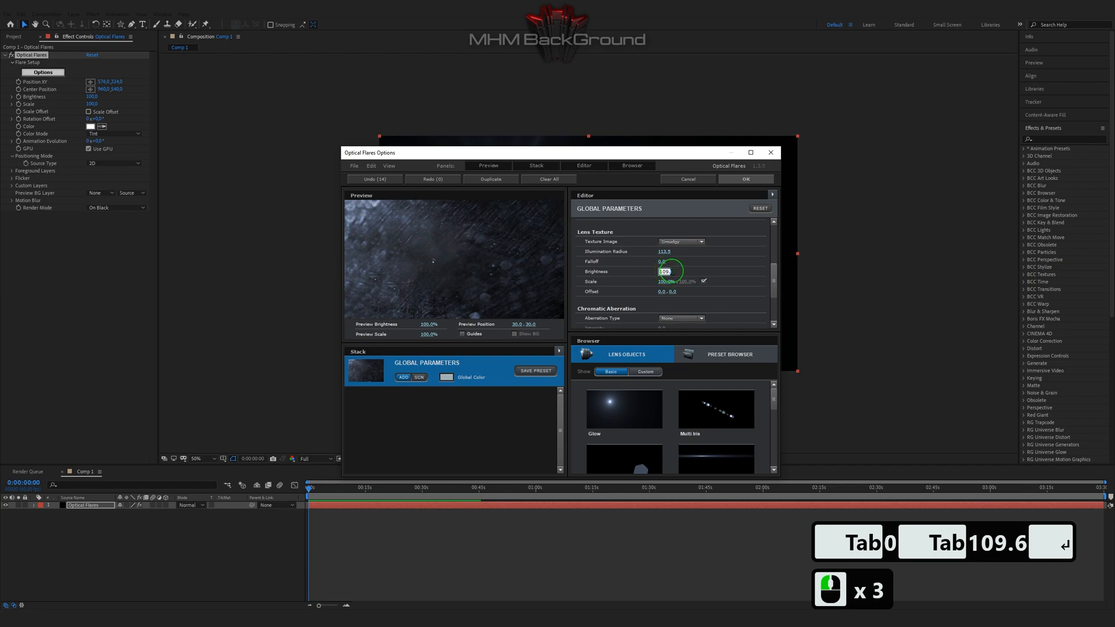
left_click(668, 271)
type("4")
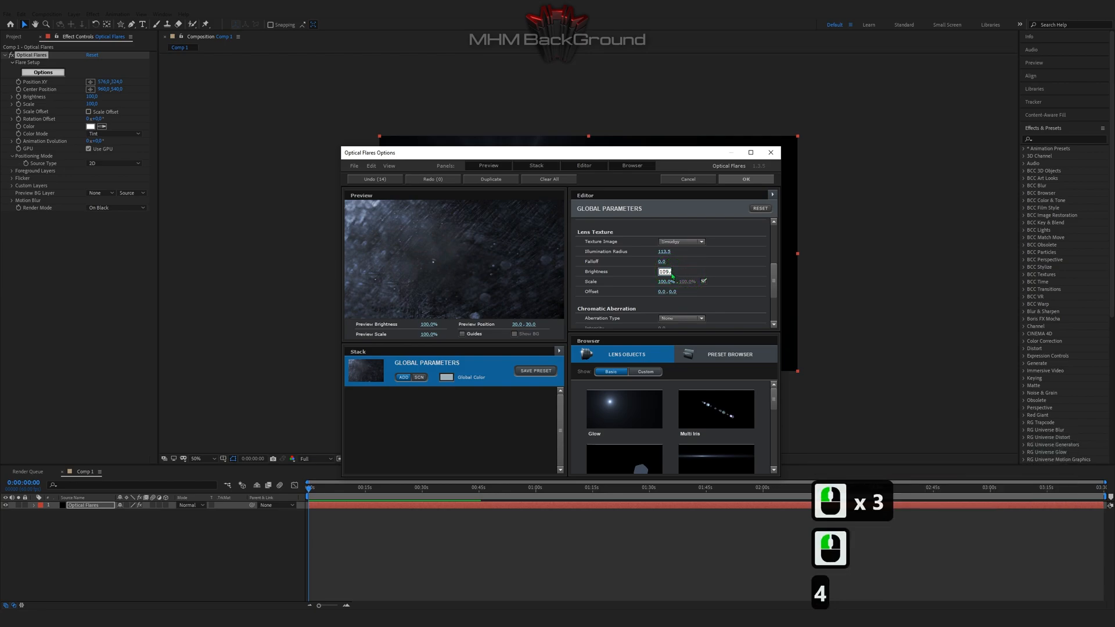
left_click(669, 271)
type("5")
left_click(634, 273)
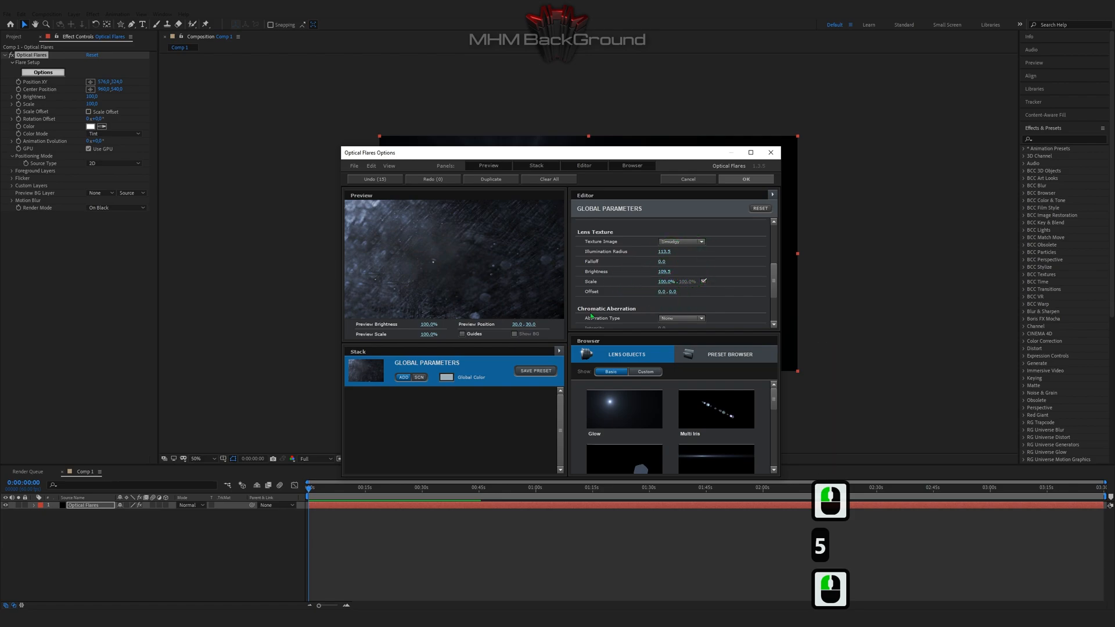
left_click(746, 179)
Step: Set the Optical Flares Position XY to 1072, 490
left_click(103, 82)
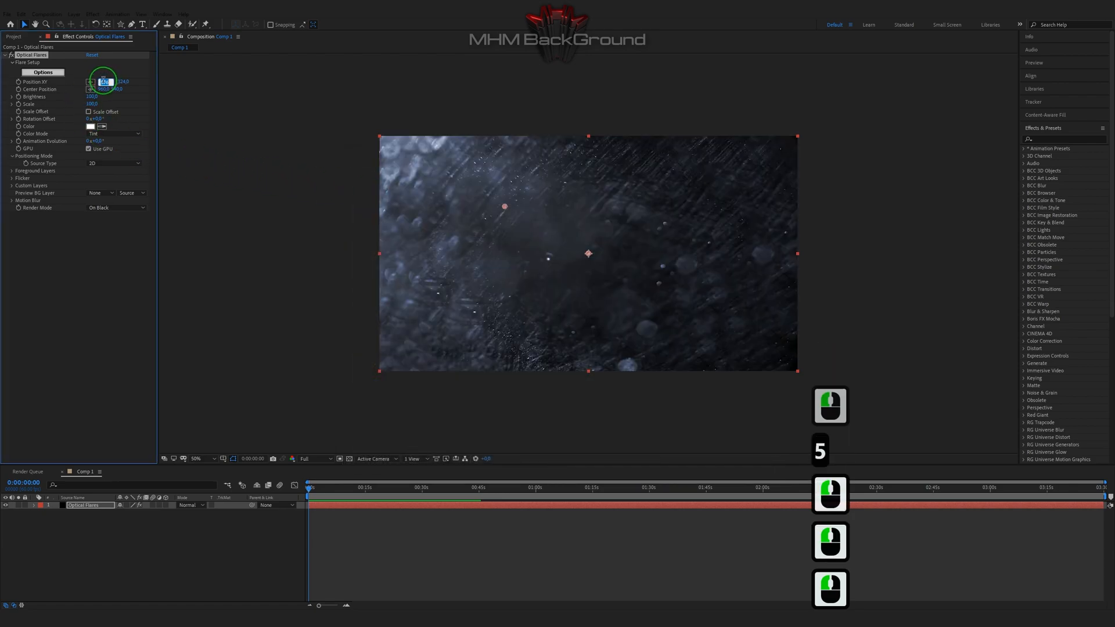
type("107")
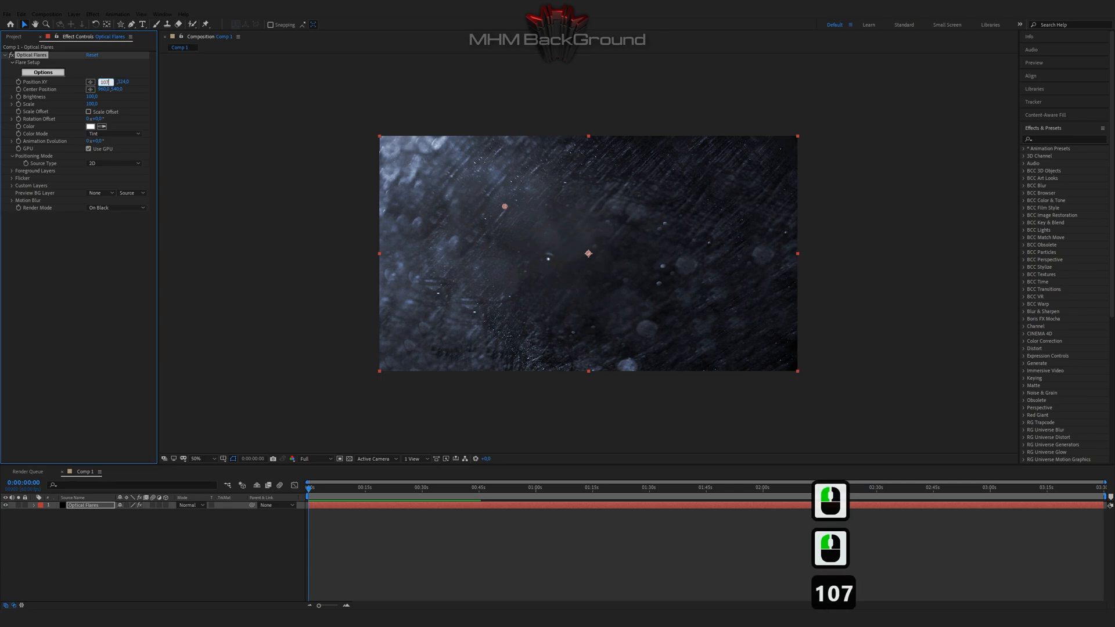
type("2")
key("Tab")
type("490")
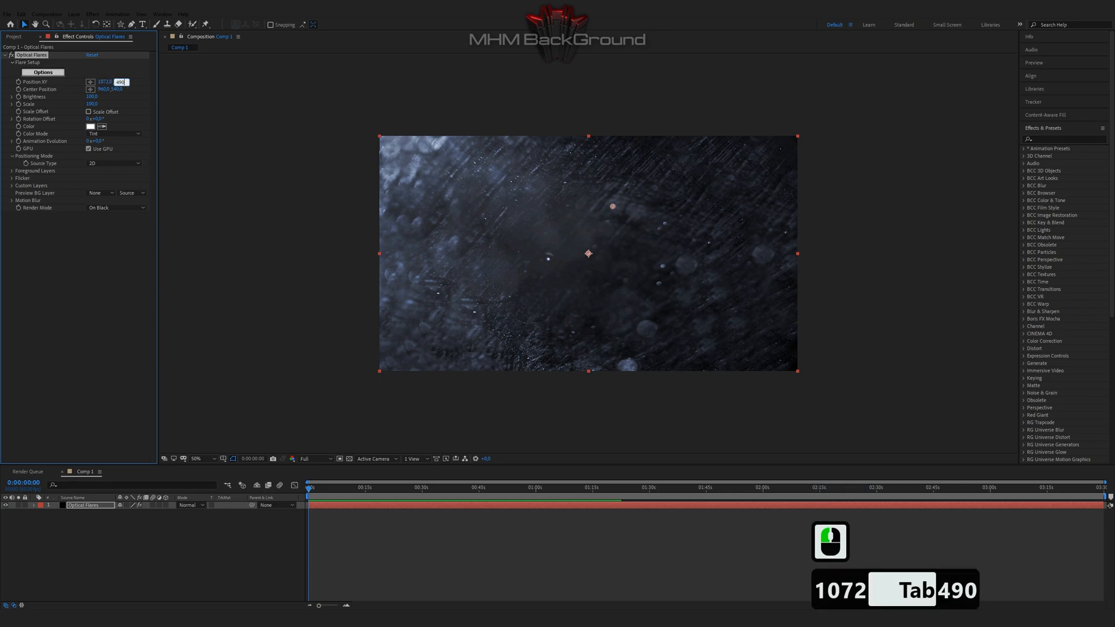
key("Return")
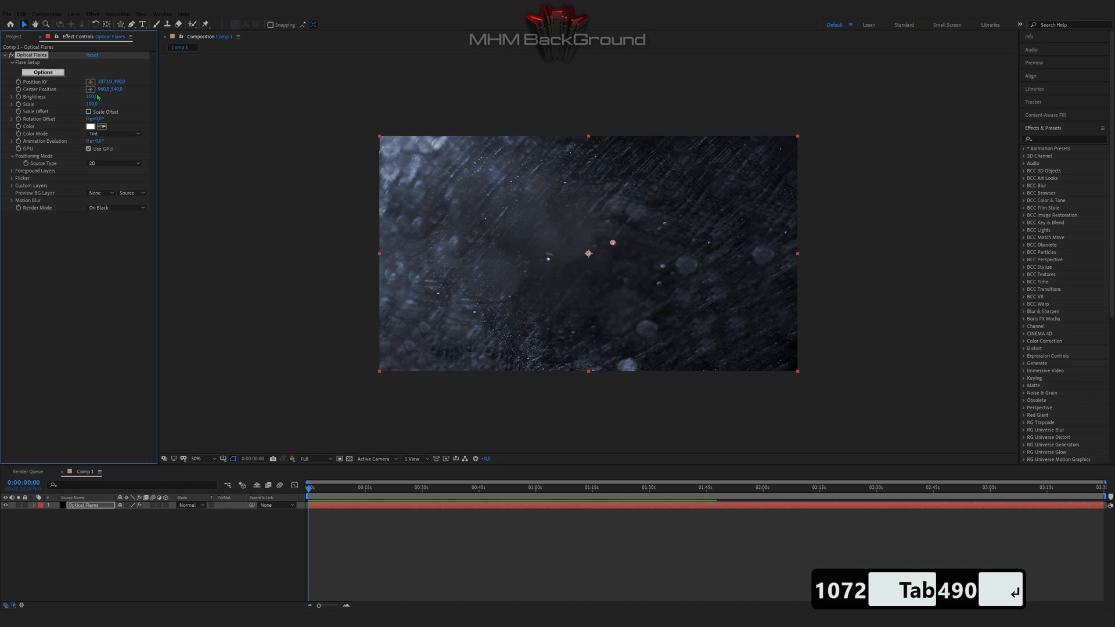
Step: Set the Optical Flares Brightness to 30 and Scale to 1040
left_click(95, 95)
type("3-")
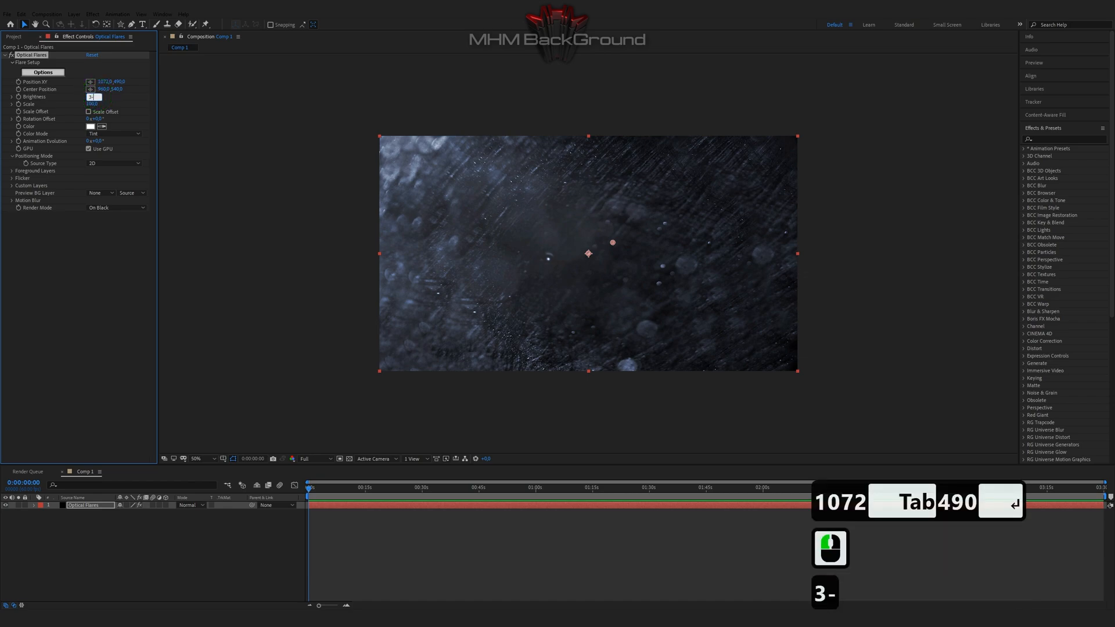
key("BackSpace")
type("0")
key("Tab")
type("1040")
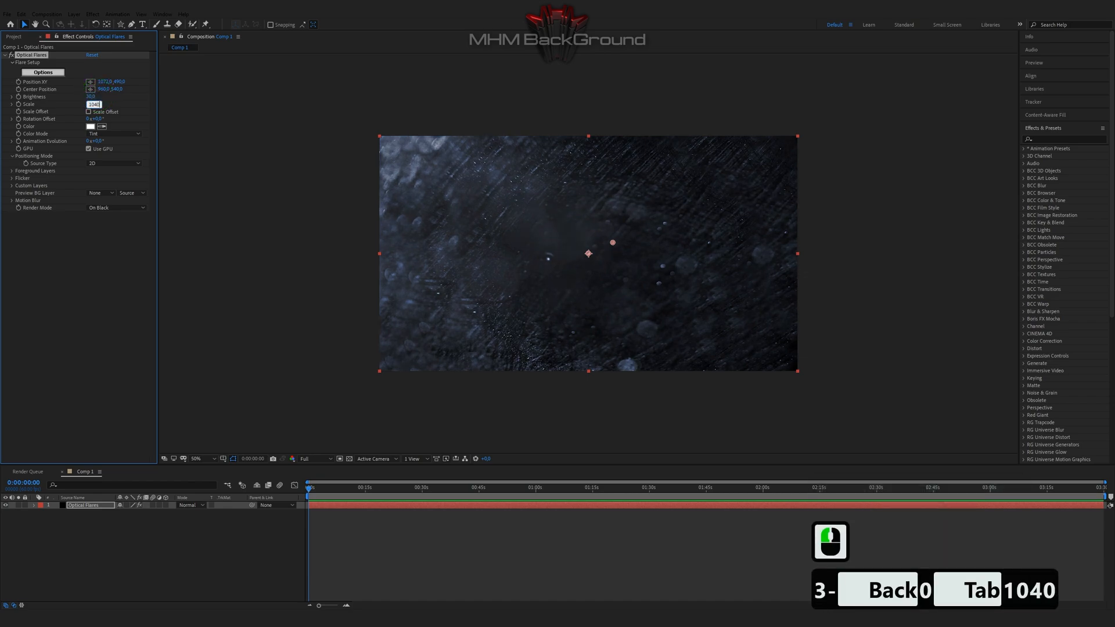
key("Return")
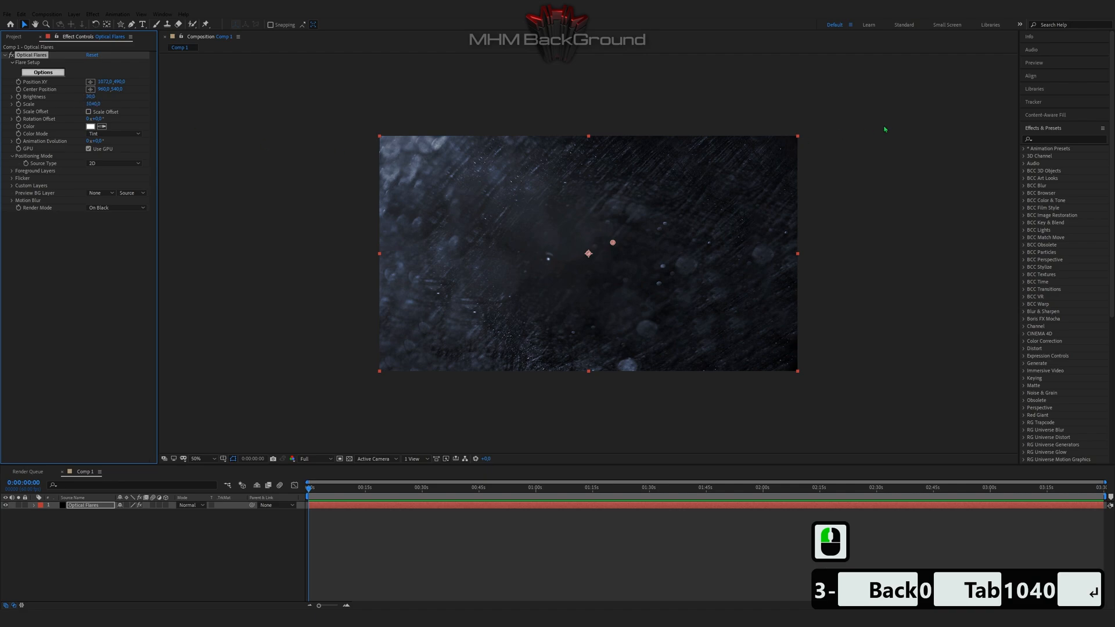
Step: Search the effects for "flys" and apply S_FlysEyeHex to the Optical Flares layer
left_click(1062, 138)
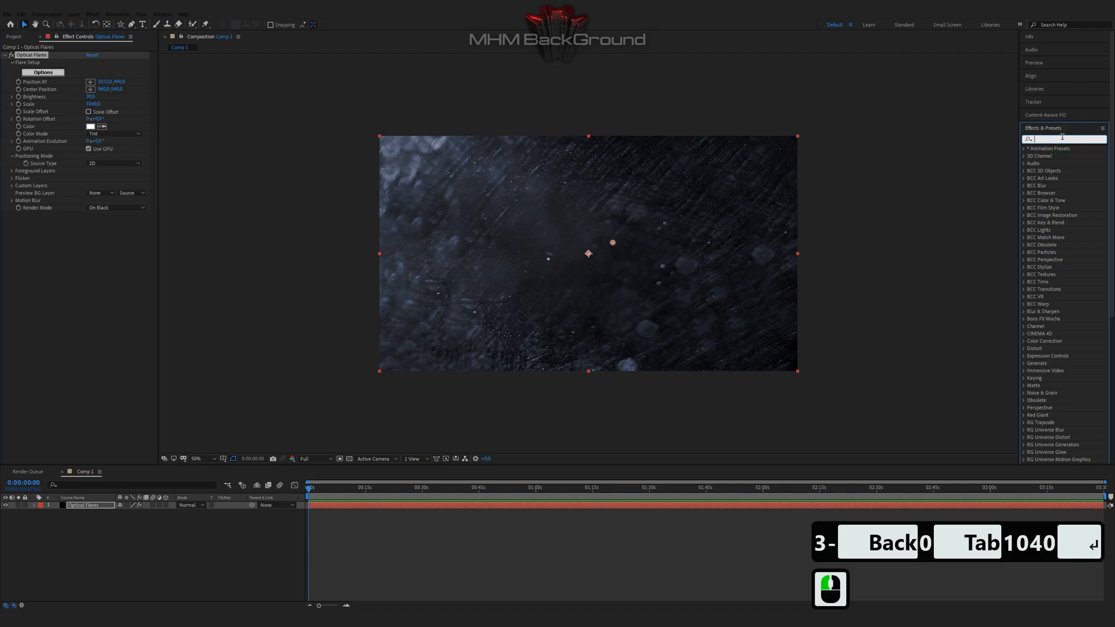
type("flys")
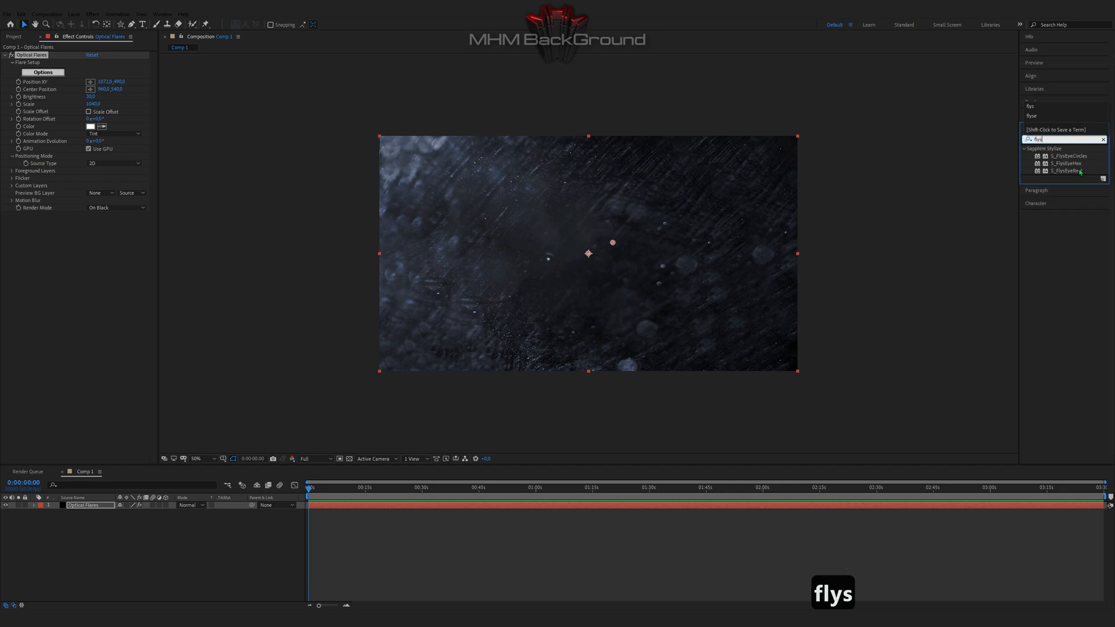
double_click(1078, 163)
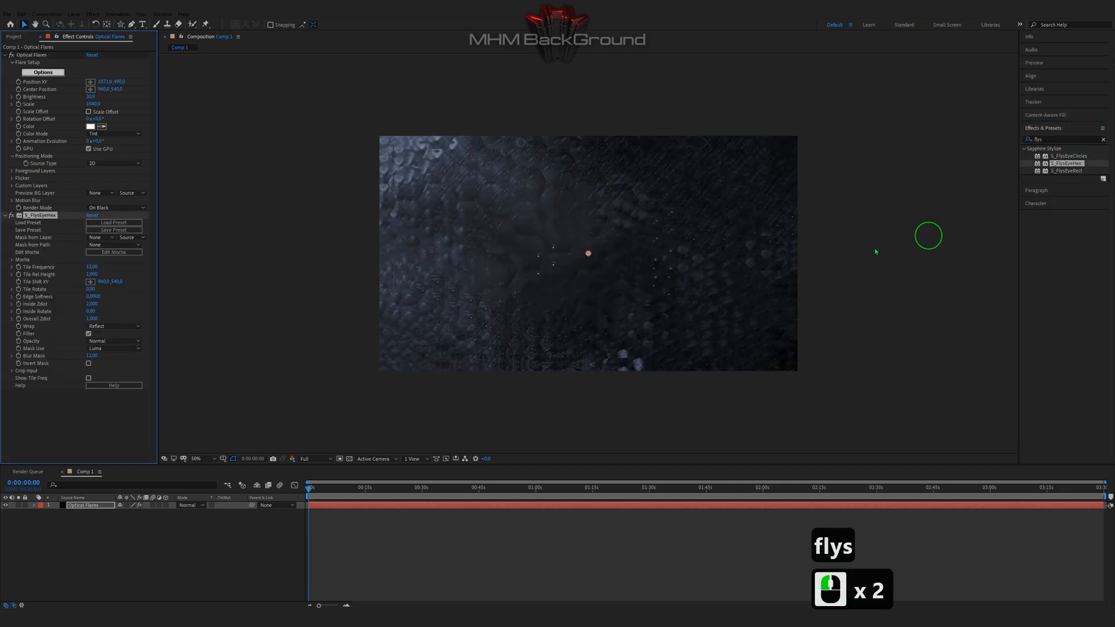
Step: Set the Tile Frequency of S_FlysEyeHex to 95.1
left_click(92, 266)
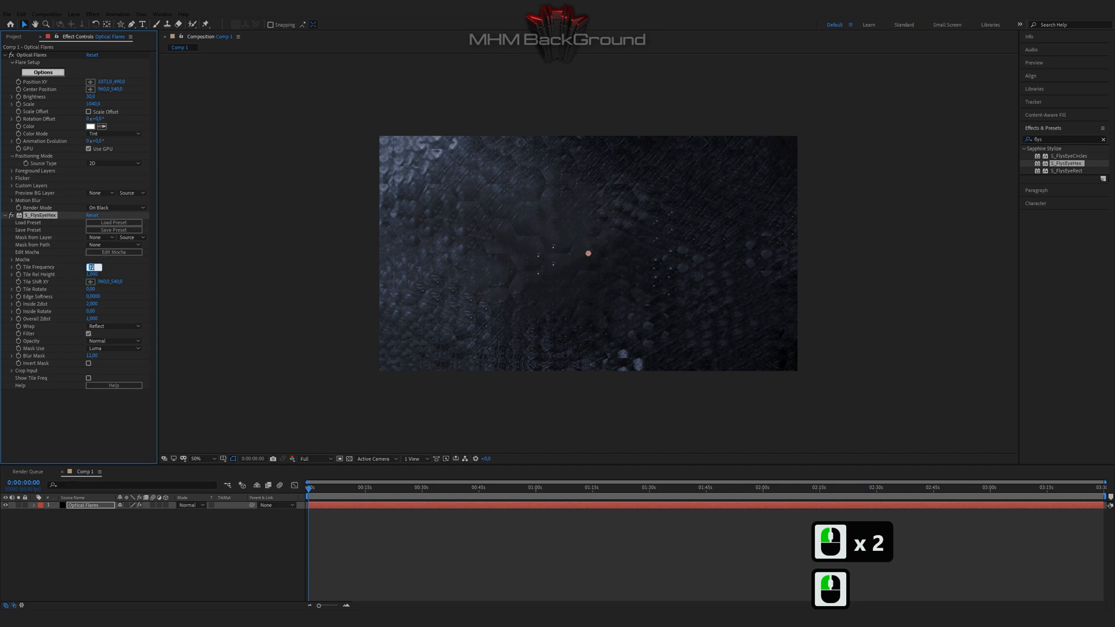
type("95.")
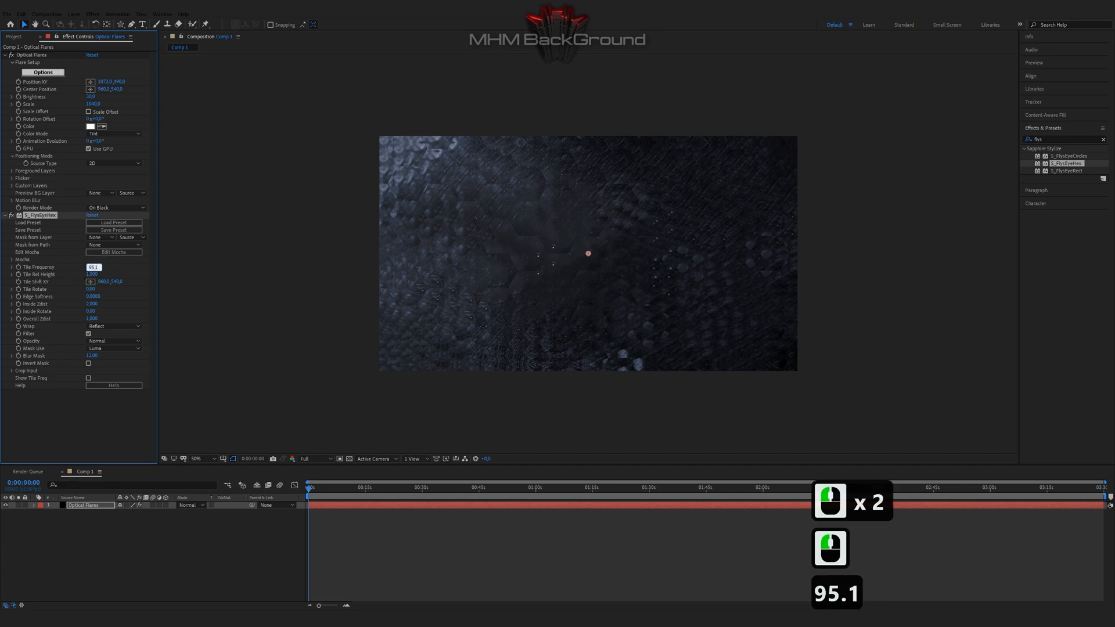
type("1")
key("Tab")
key("Return")
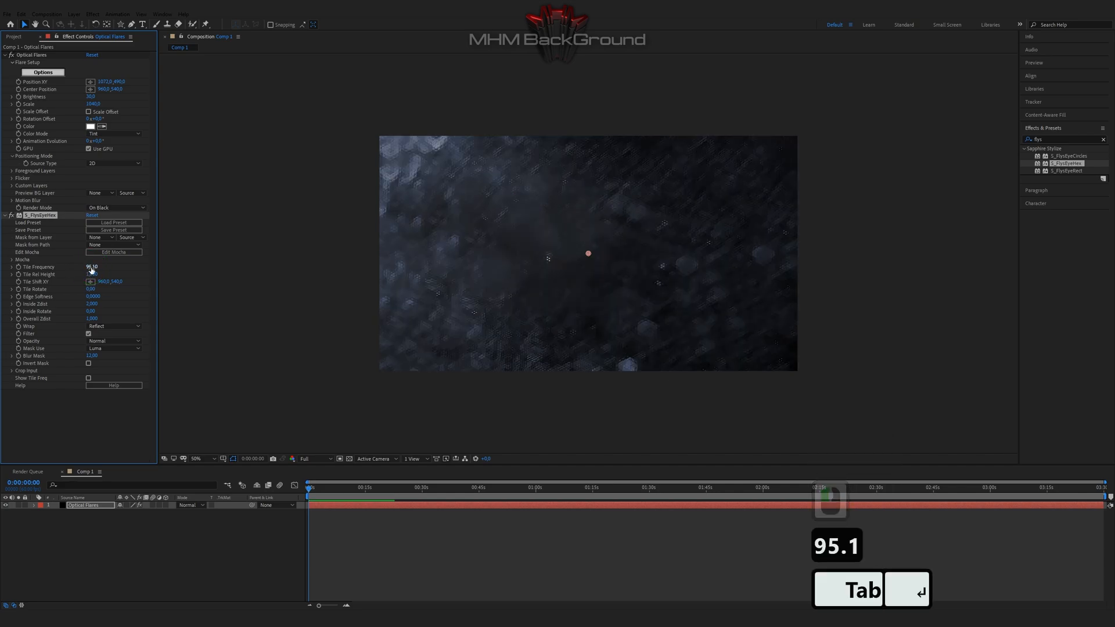
Step: Keyframe the Tile Shift XY of S_FlysEyeHex from the composition start to a Y value of 3333 at its end, and return to the start
left_click(19, 281, "alt")
left_click(19, 282, "alt")
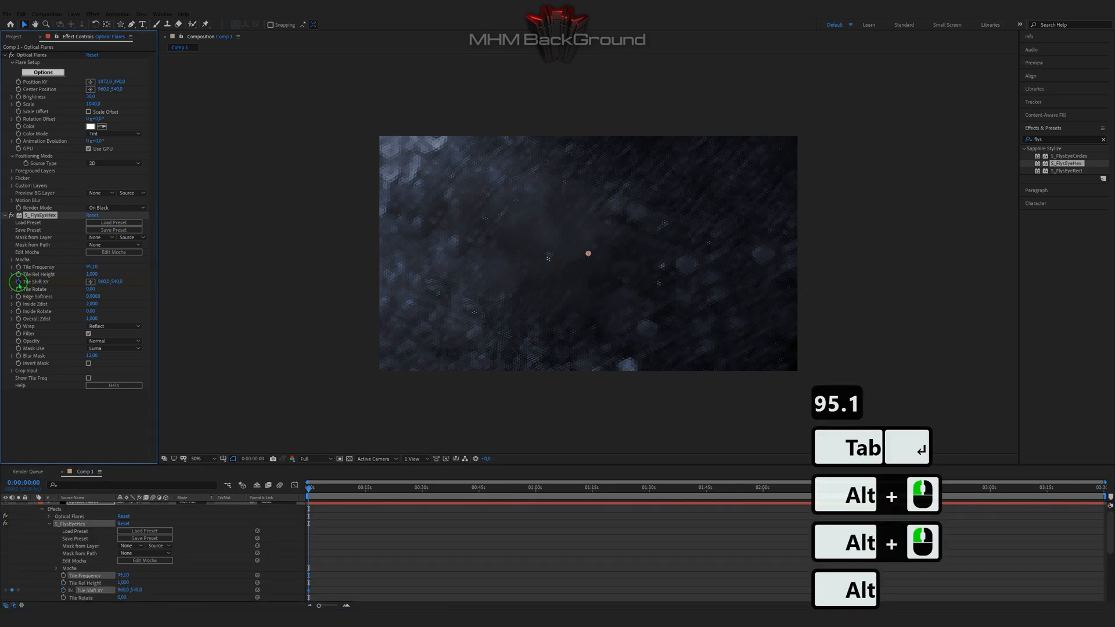
left_click(387, 604)
left_click(384, 598)
left_click_drag(312, 490, 1113, 491)
left_click(139, 590)
type("3333")
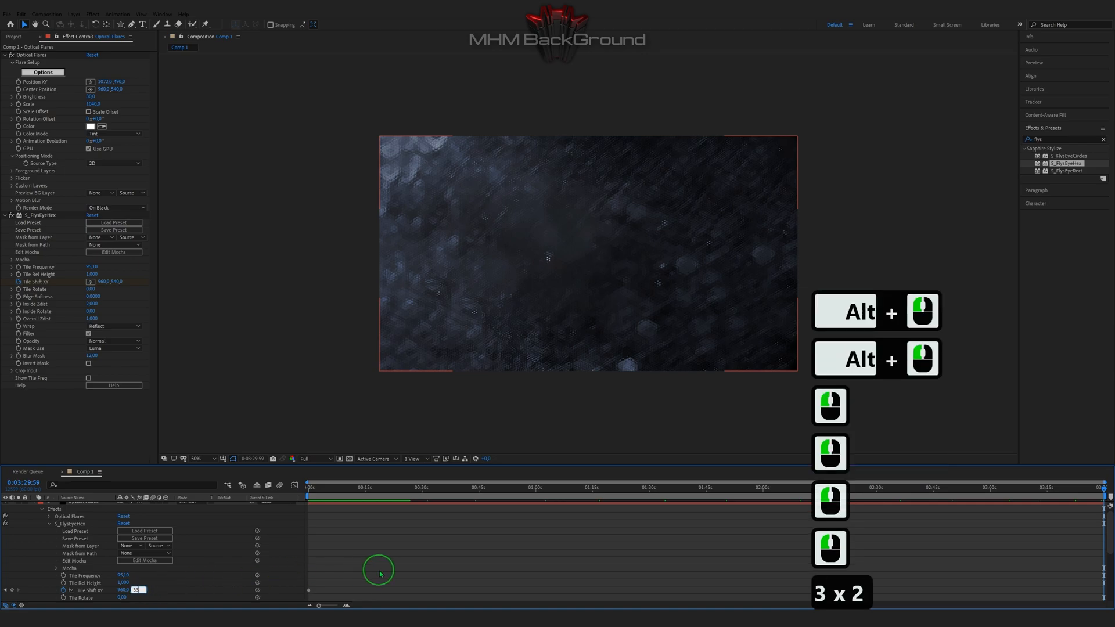
left_click(381, 572)
left_click_drag(327, 488, 120, 549)
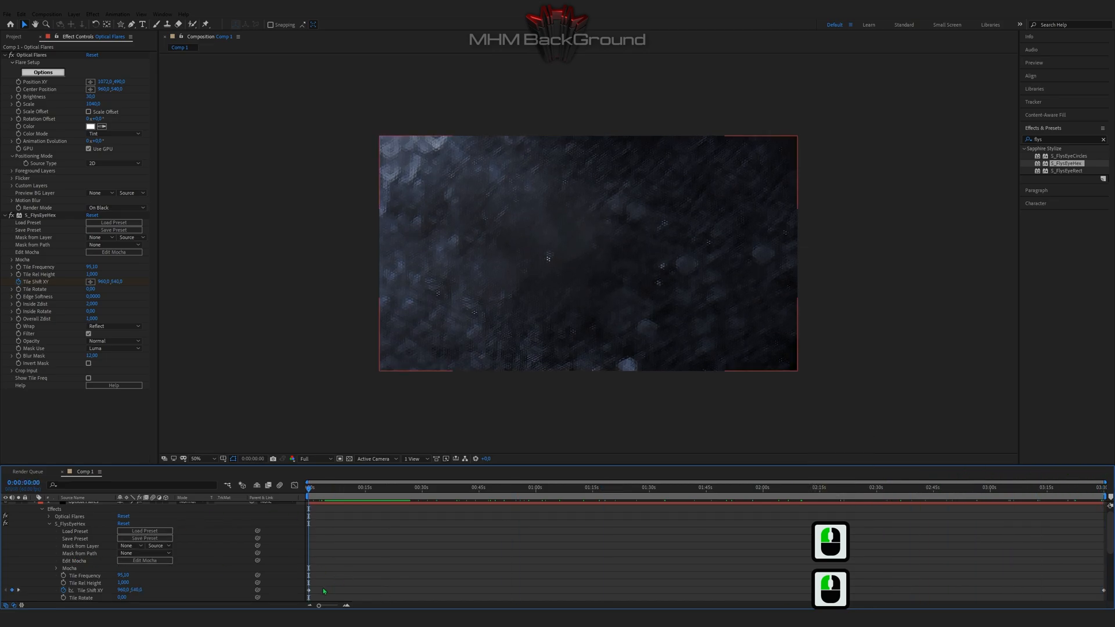
left_click(309, 489)
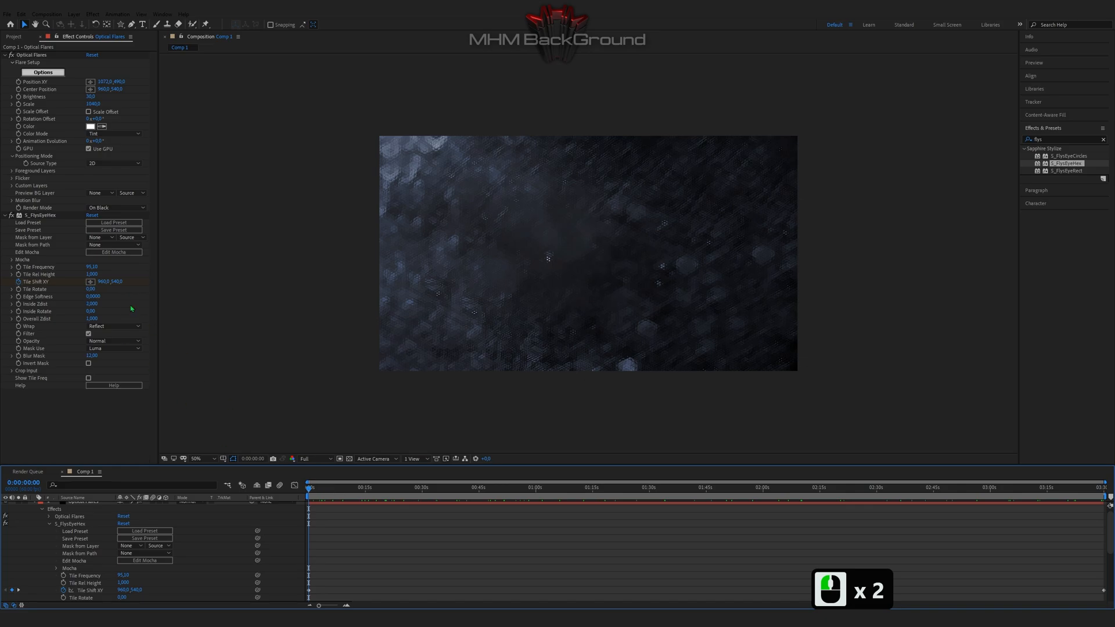
Step: Set the Tile Rotate of S_FlysEyeHex to 62 and its Inside Zdist to 0
left_click(92, 289)
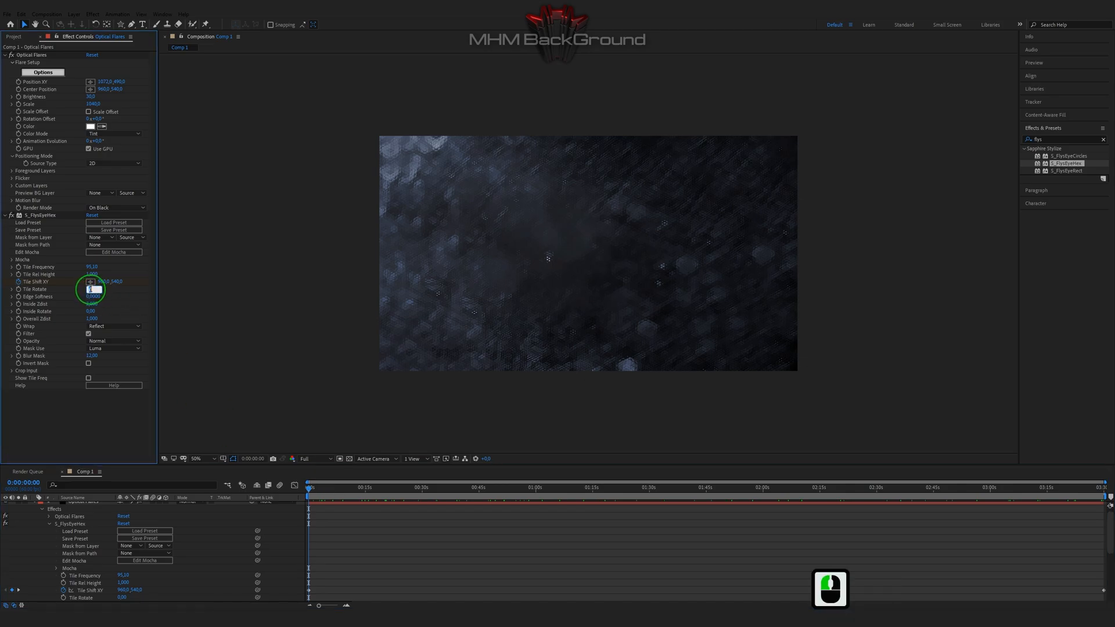
type("62")
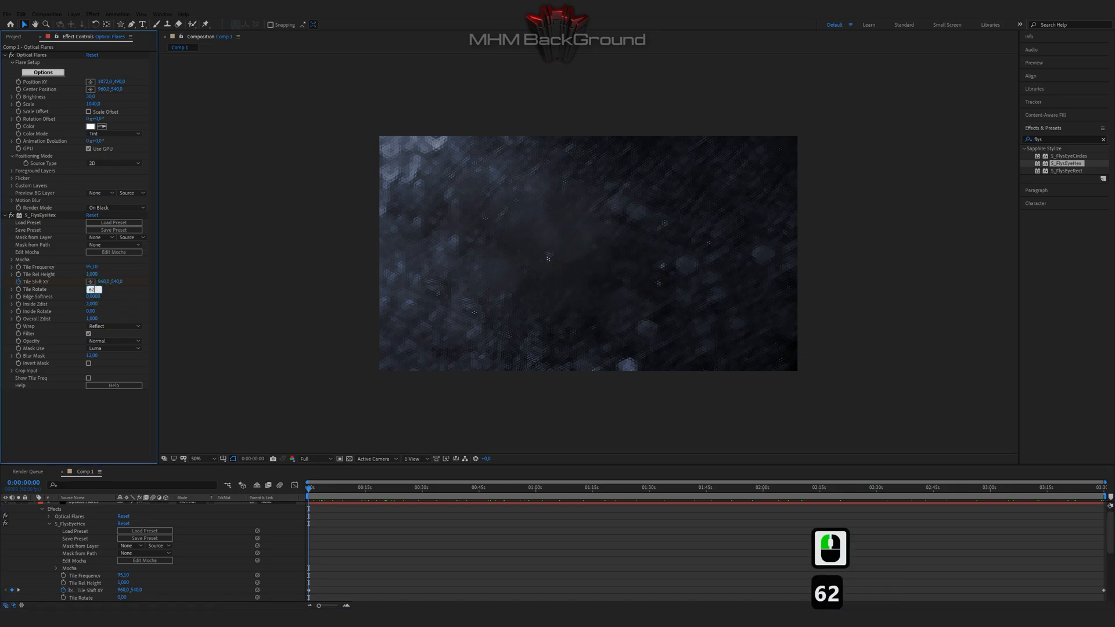
key("Tab")
key("Tab")
type("0")
key("Return")
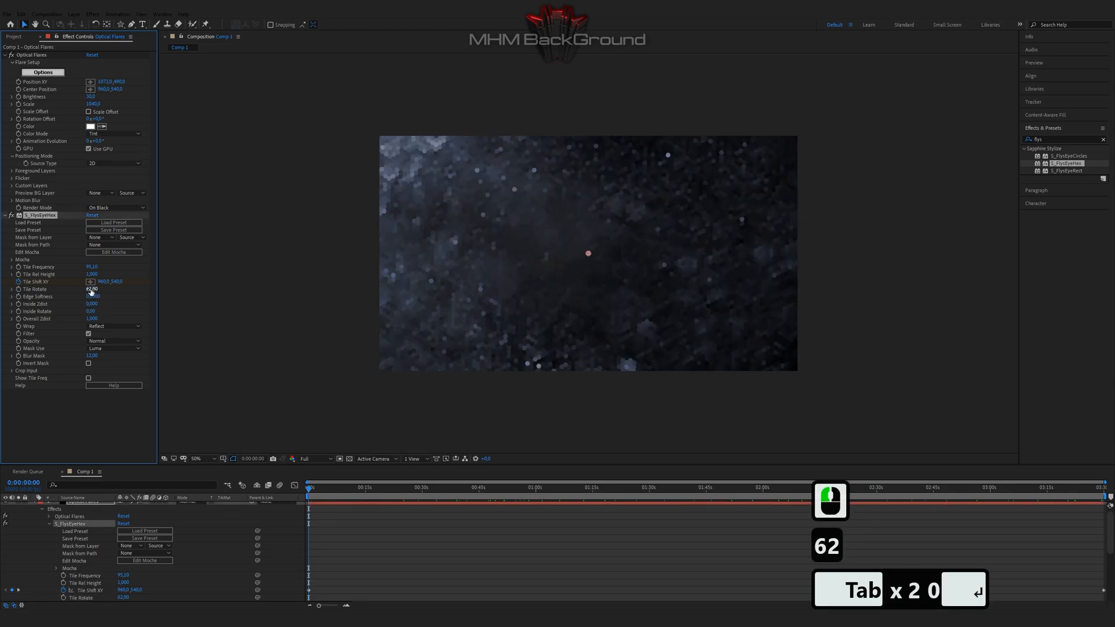
Step: Preview the tile animation at the composition start and again around 0:00:52:47
key("space")
key("space")
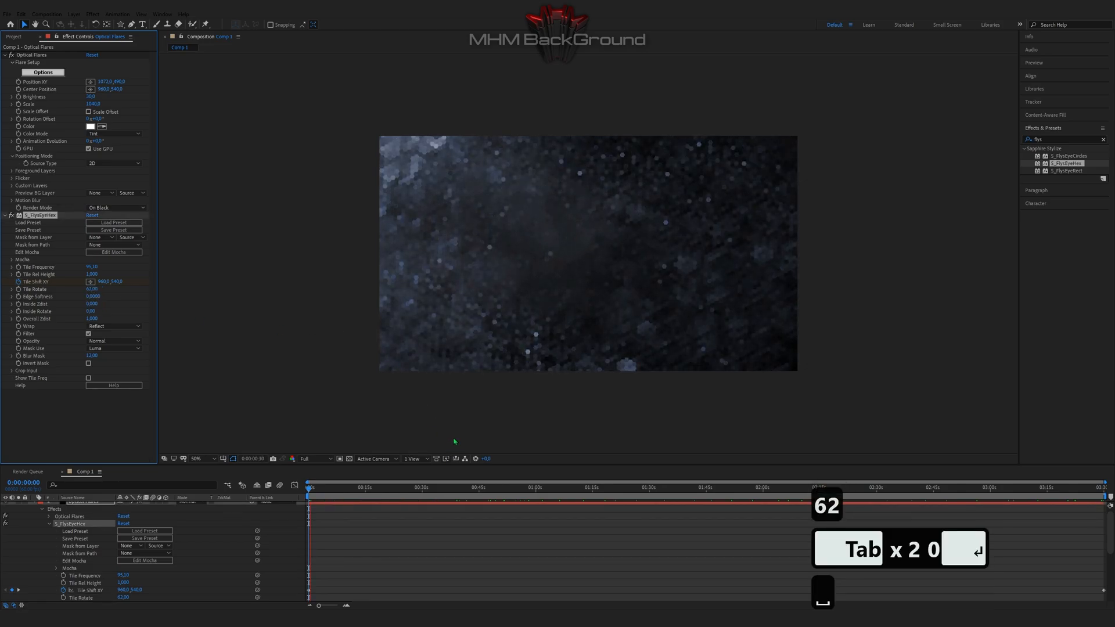
left_click_drag(389, 482, 509, 485)
key("space")
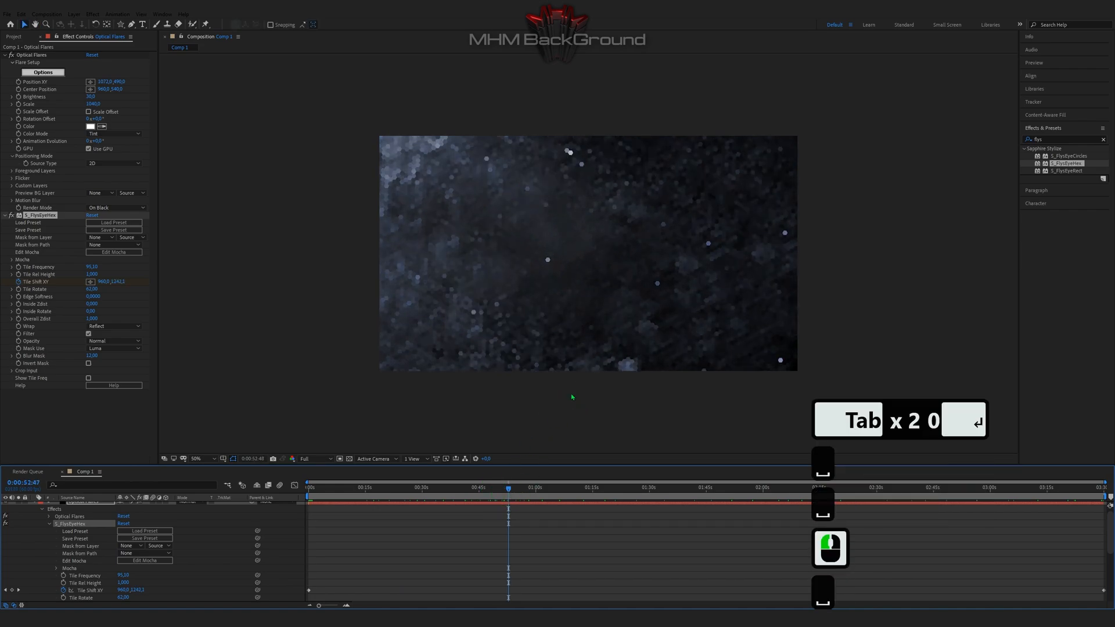
key("space")
Step: Collapse the Optical Flares layer's properties and add a new adjustment layer above it
scroll(63, 547, "up", 4)
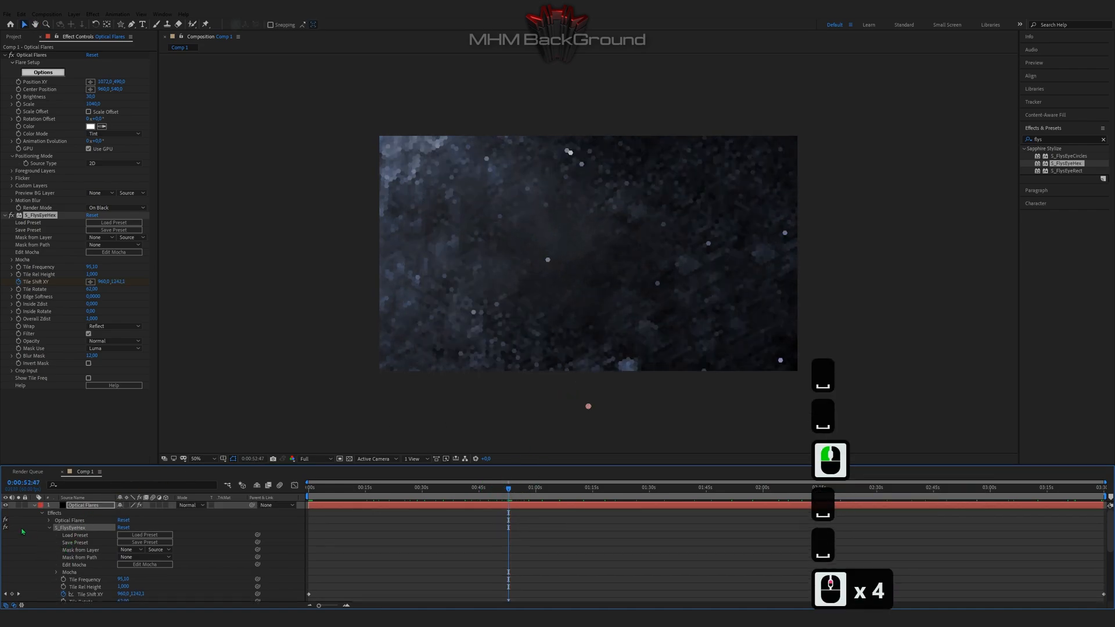
left_click(33, 505)
left_click(64, 550)
right_click(64, 553)
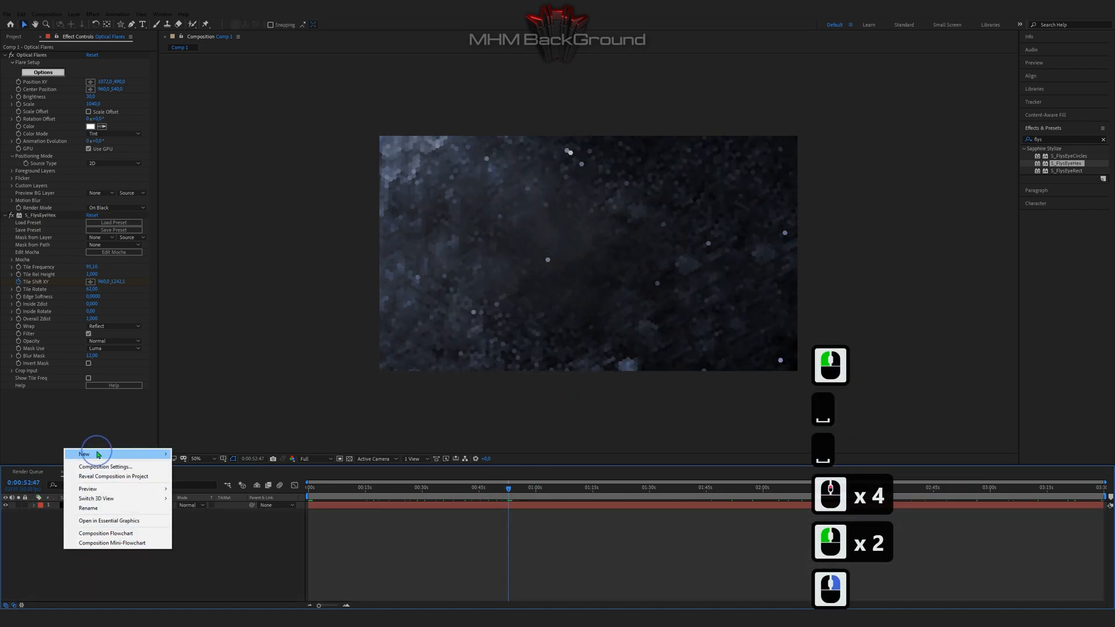
mouse_move(87, 454)
left_click(205, 524)
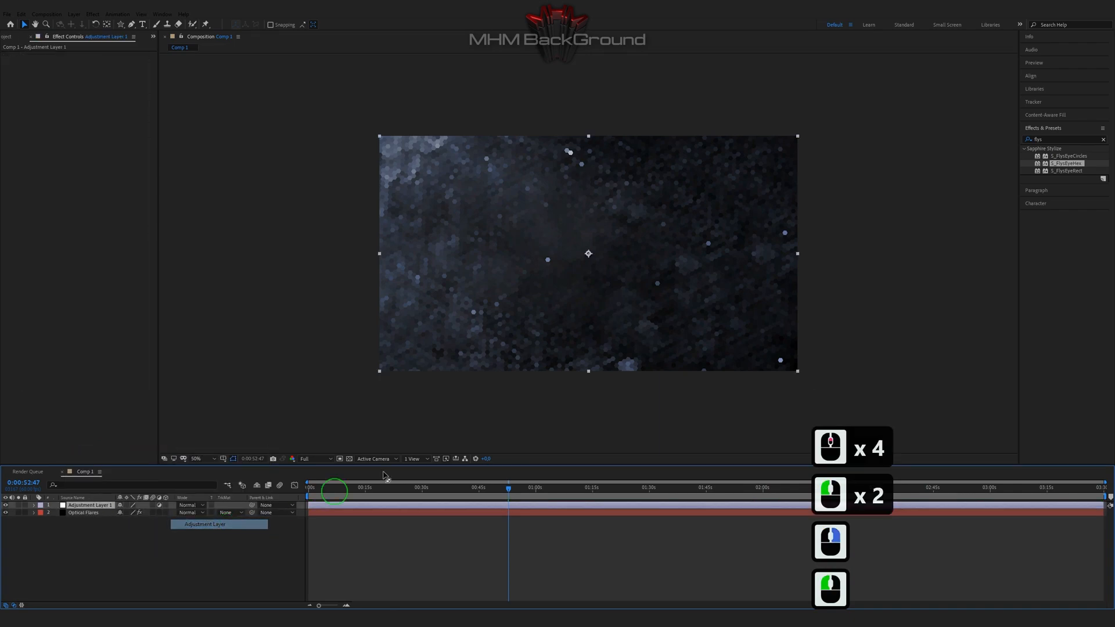
Step: Search the effects for "emb" and apply S_EmbossGlass to the adjustment layer, undoing a trial of S_EmbossDistort
left_click(1063, 140)
type("emb")
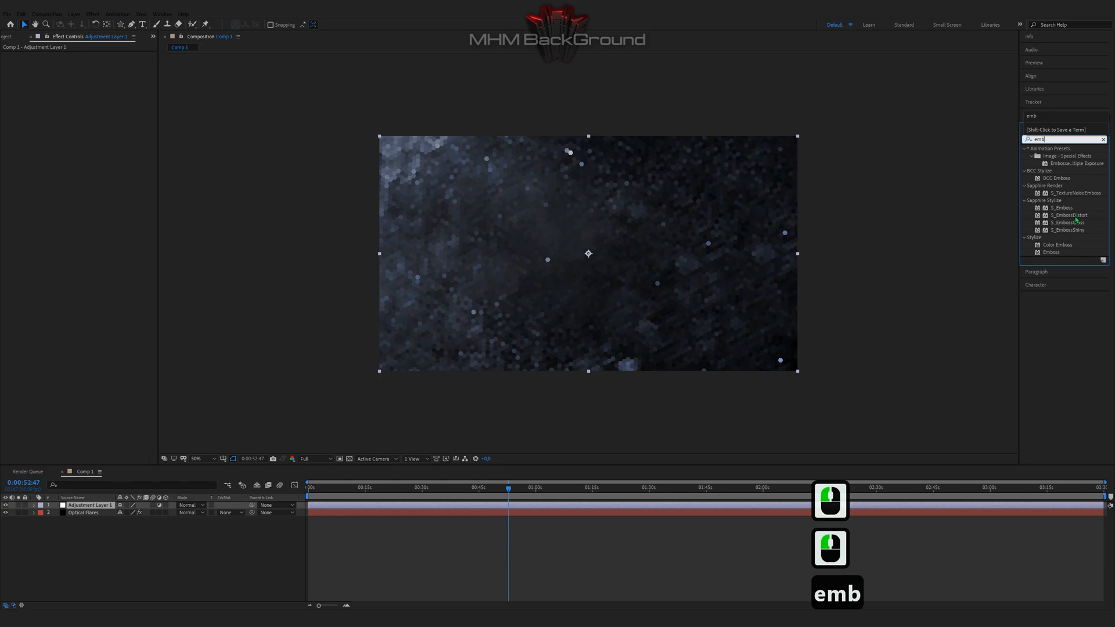
double_click(1074, 216)
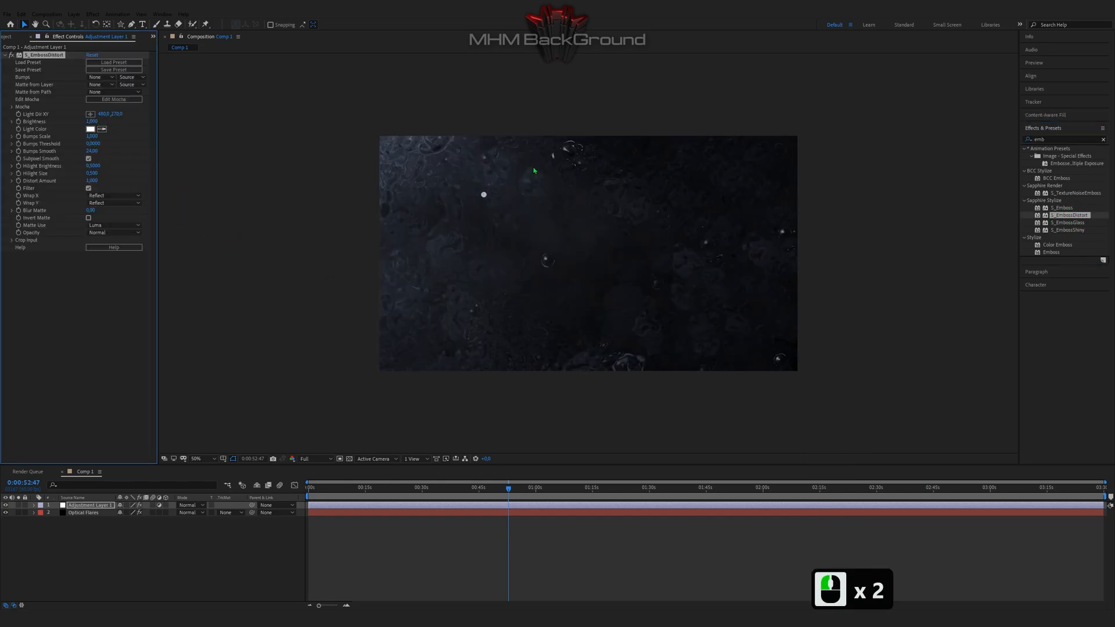
key("ctrl+z")
double_click(1068, 222)
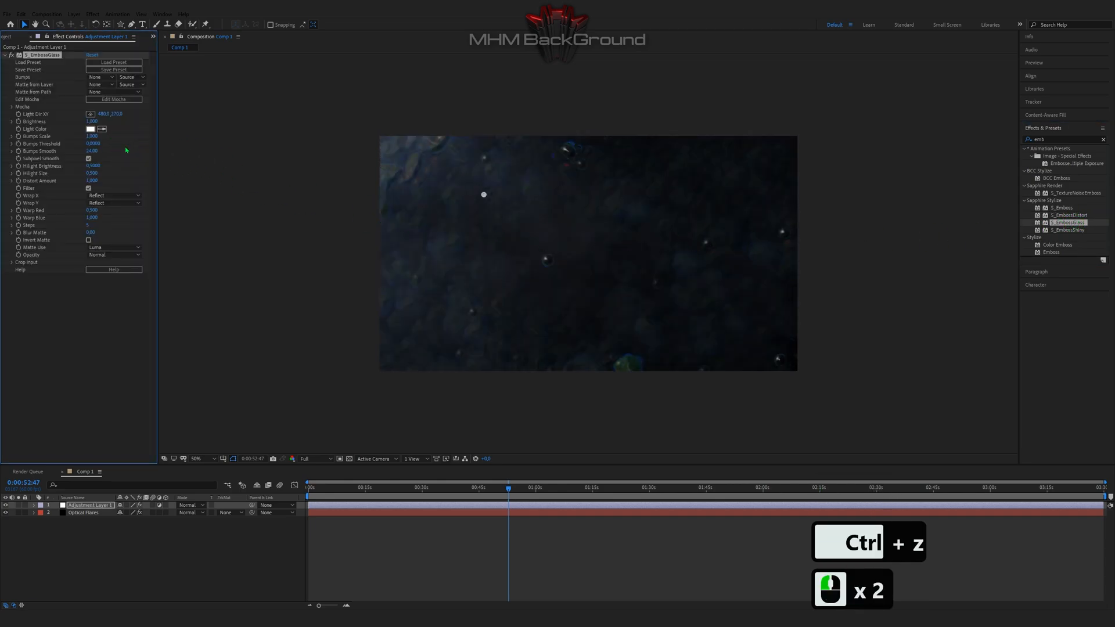
Step: Set the Brightness of S_EmbossGlass to 2.27 and its Bumps Scale to -0.96
left_click(91, 121)
type("2.27")
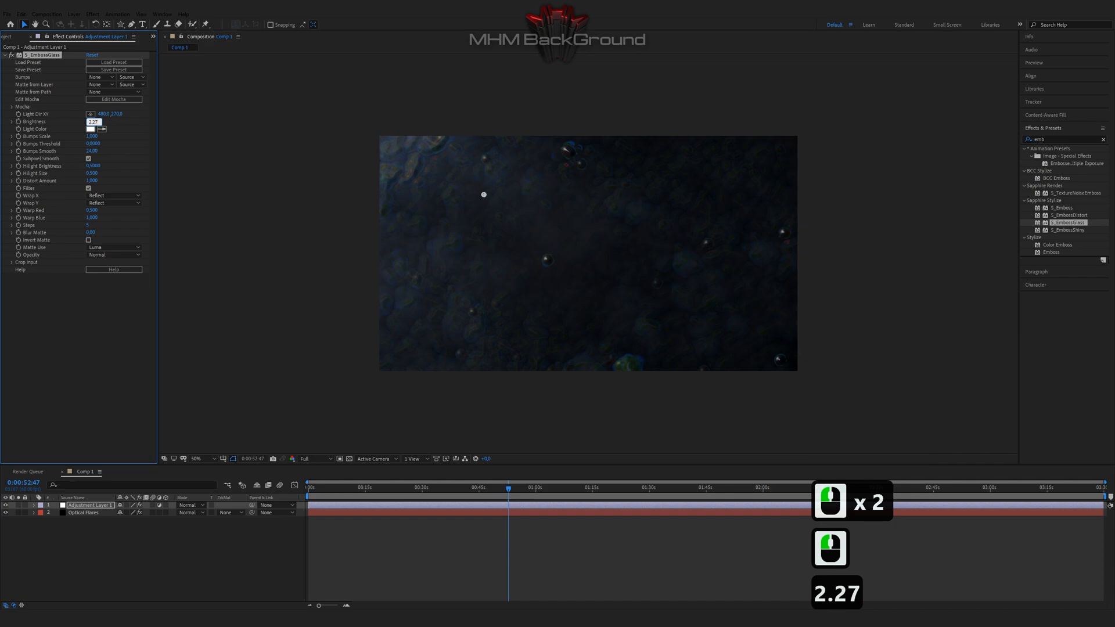
key("Tab")
key("Tab")
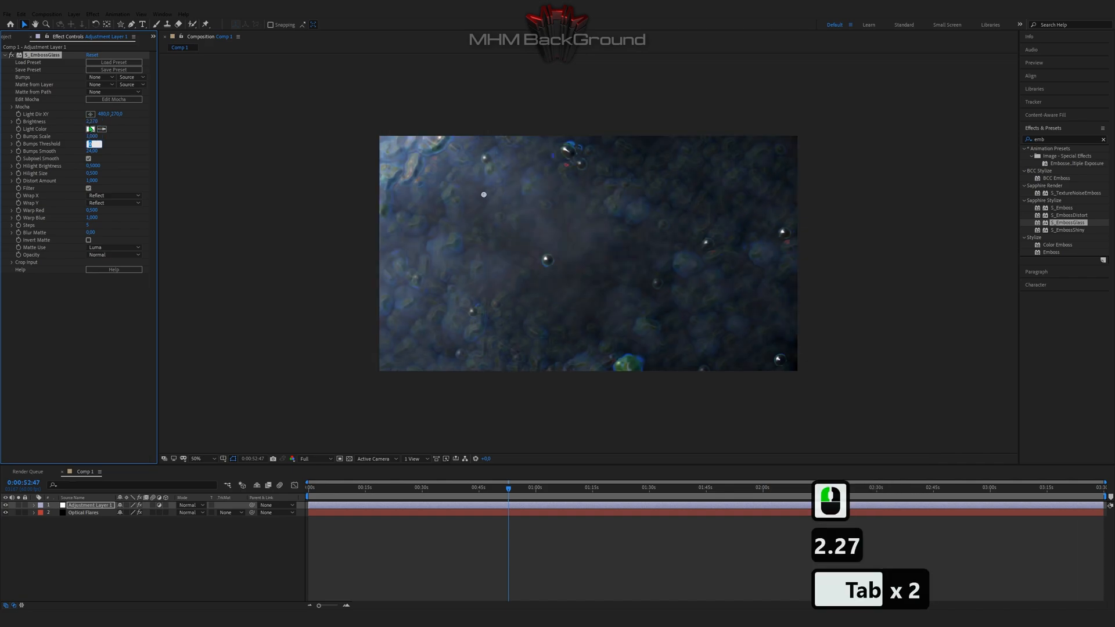
left_click(91, 136)
type("-")
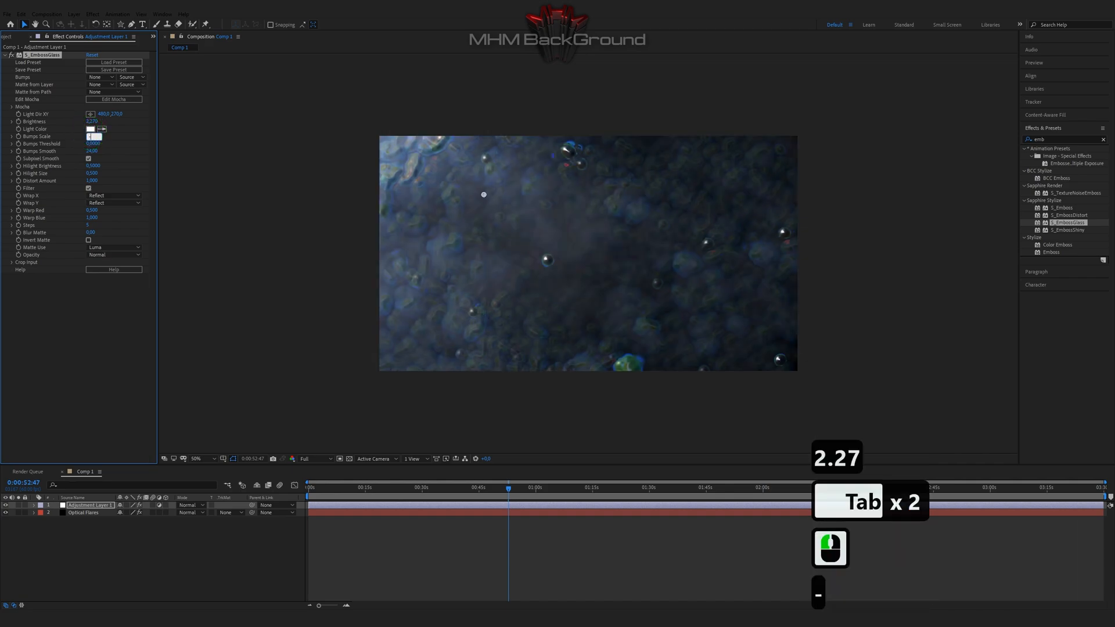
type("0.9")
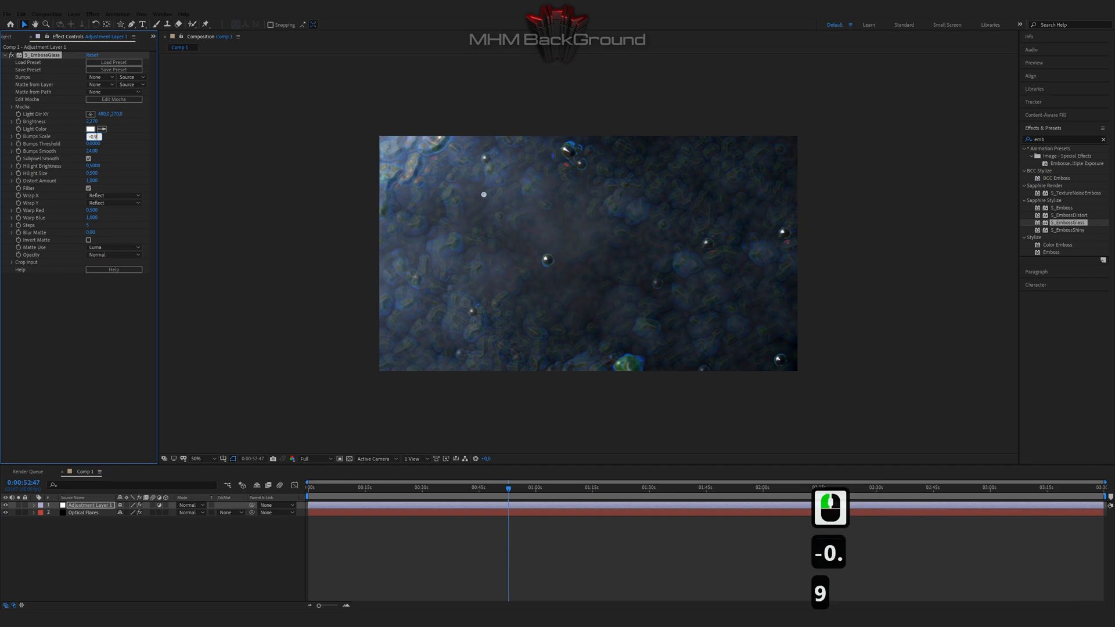
type("6")
Step: Set Bumps Smooth of S_EmbossGlass to 0, Hilight Brightness to 1 and Hilight Size to 0.77
key("Tab")
key("Tab")
type("0")
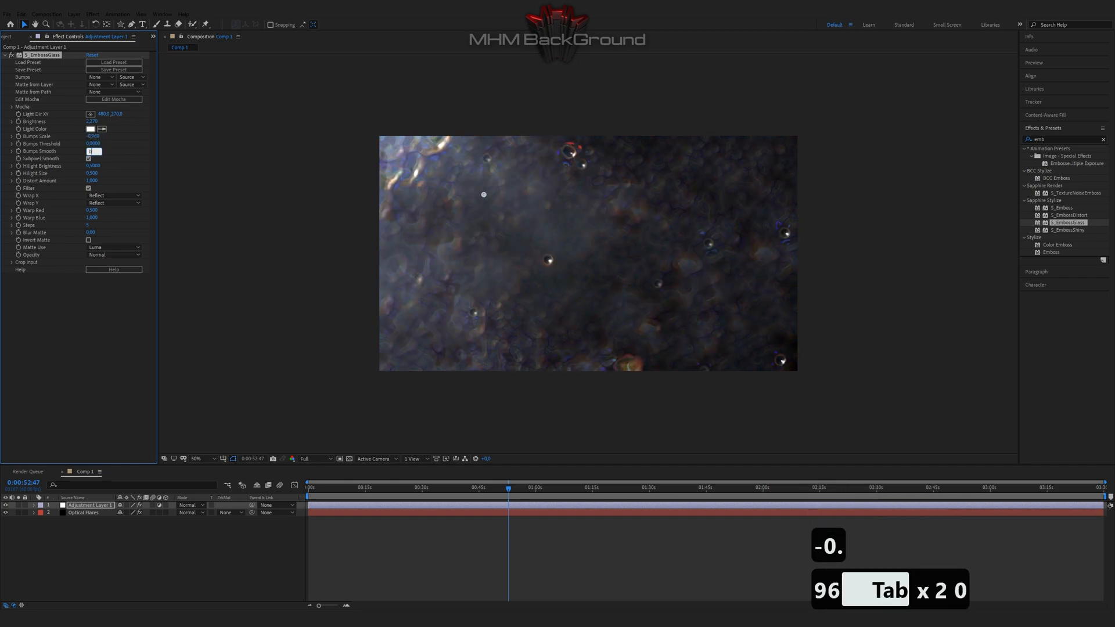
key("Tab")
type("1")
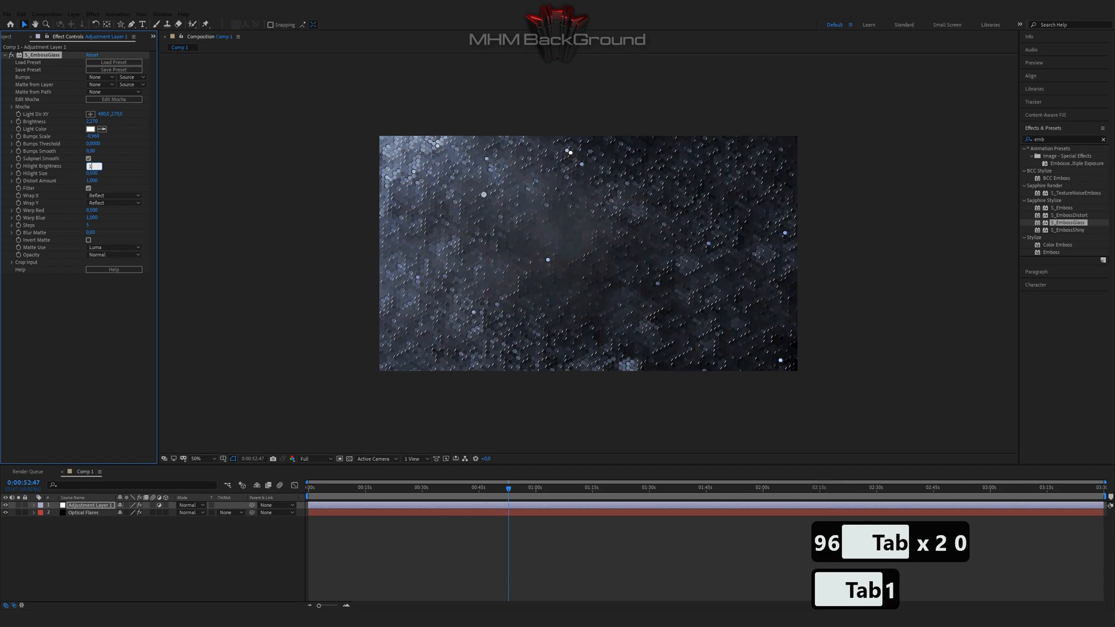
key("Tab")
type("0.77")
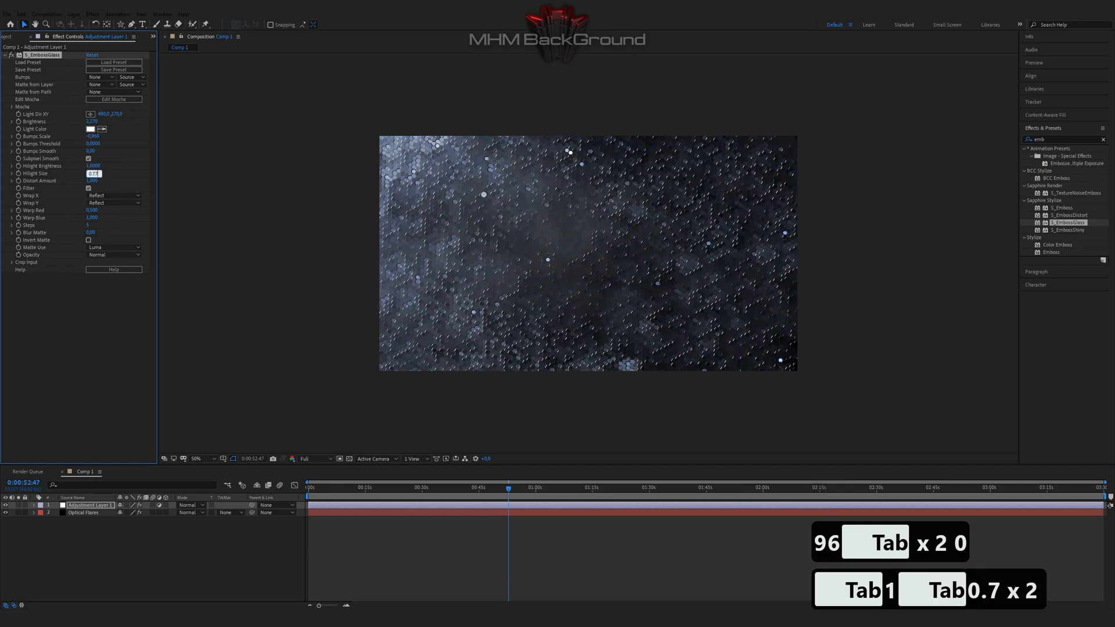
Step: Set the Warp Red of S_EmbossGlass to -24.7 and briefly preview the glass effect
key("Tab")
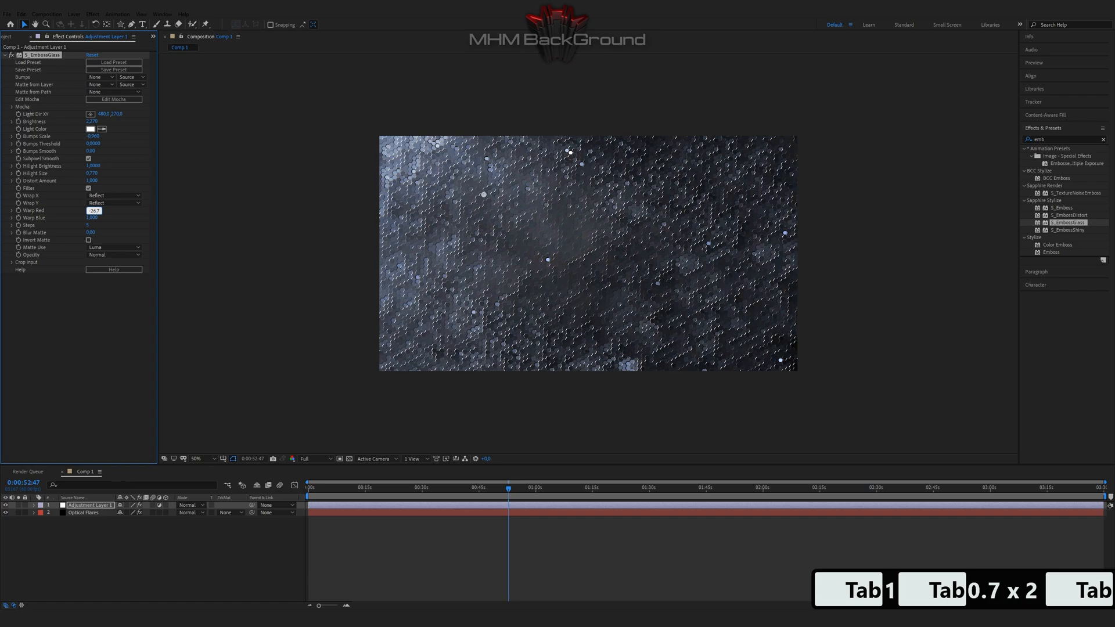
key("Return")
key("space")
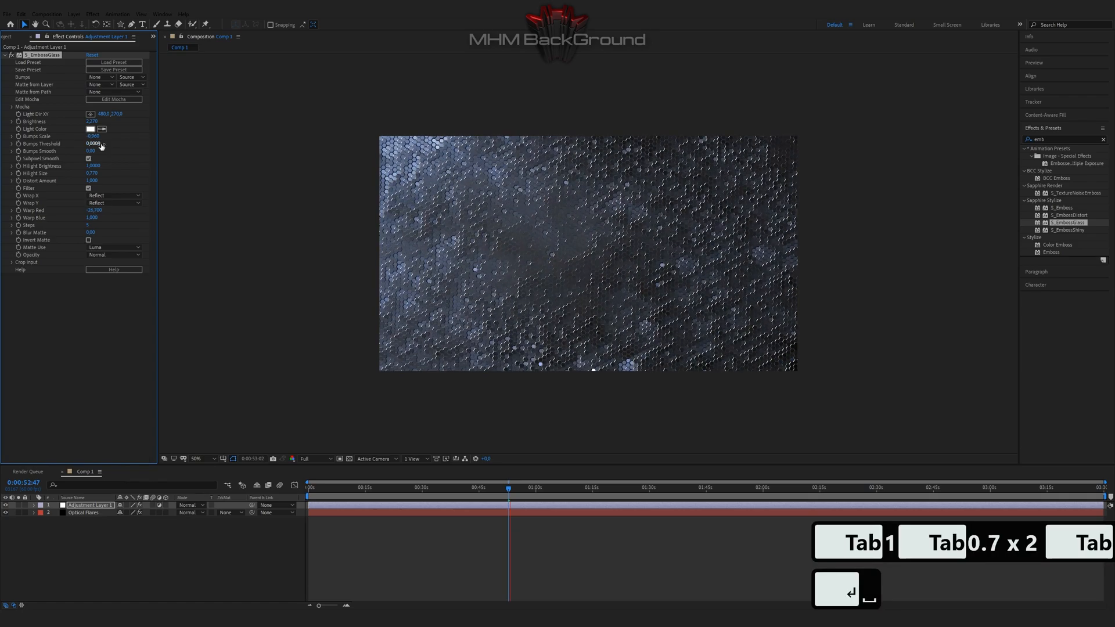
key("space")
key("space")
key("space")
Step: At the composition start, reveal the adjustment layer's S_EmbossGlass properties in the timeline and set Light Color to a saturated light blue
left_click(106, 505)
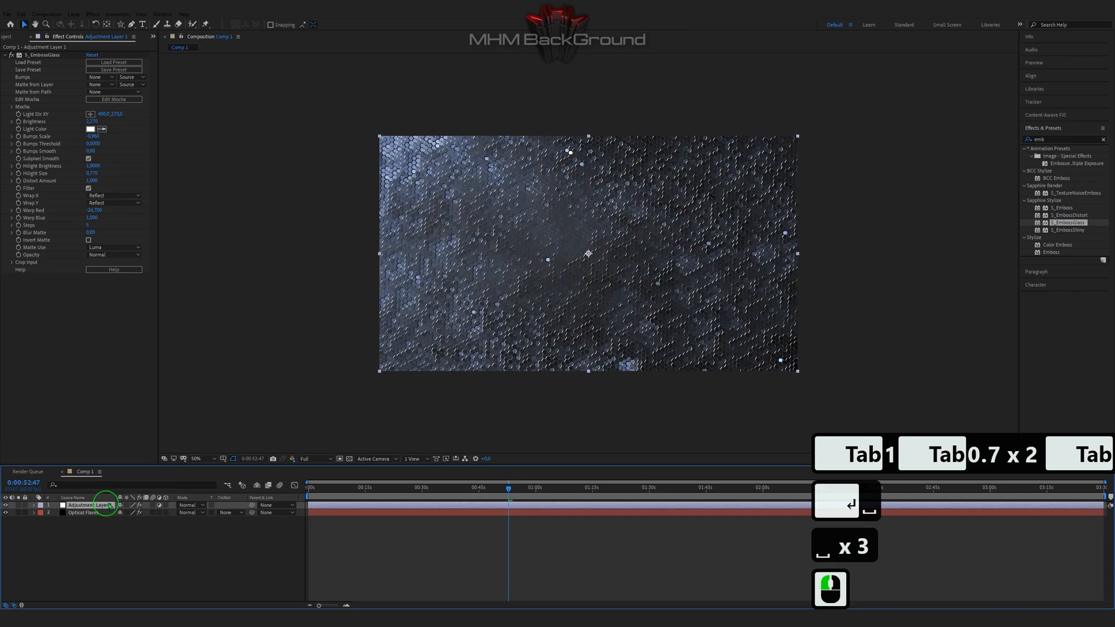
left_click_drag(352, 495, 299, 496)
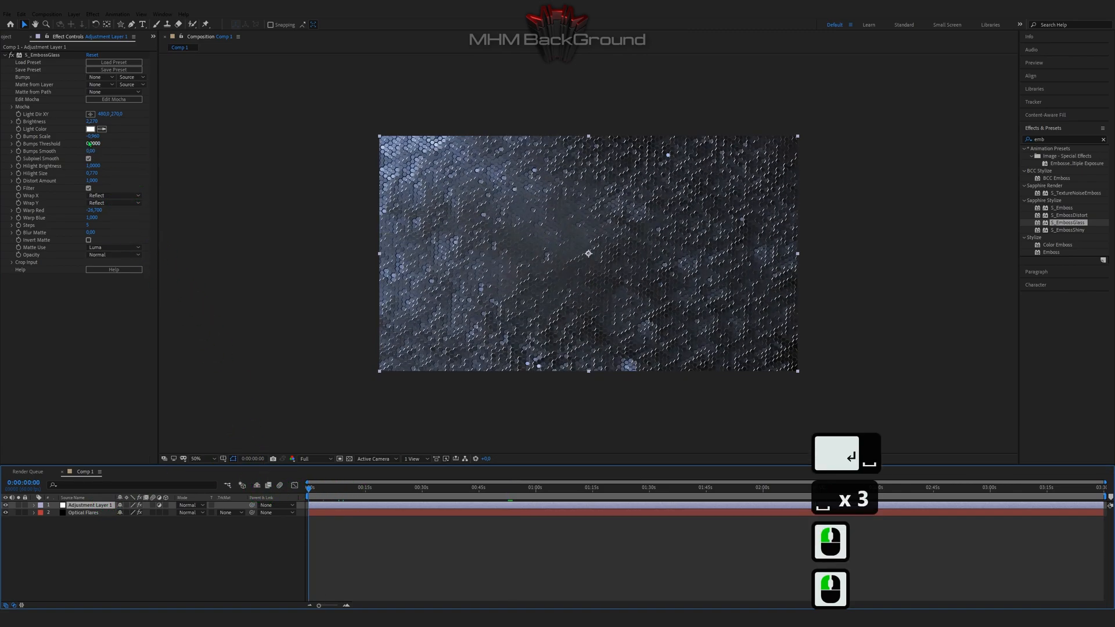
left_click(18, 129, "alt")
left_click(19, 129, "alt")
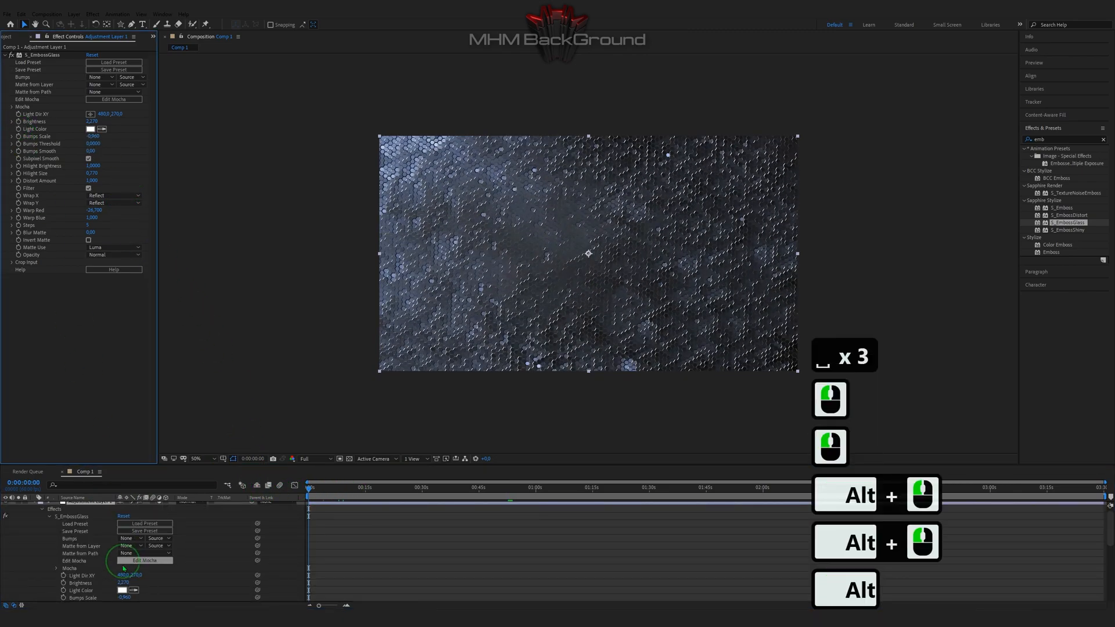
left_click(122, 590)
left_click(207, 90)
left_click_drag(206, 89, 206, 83)
left_click_drag(177, 52, 299, 34)
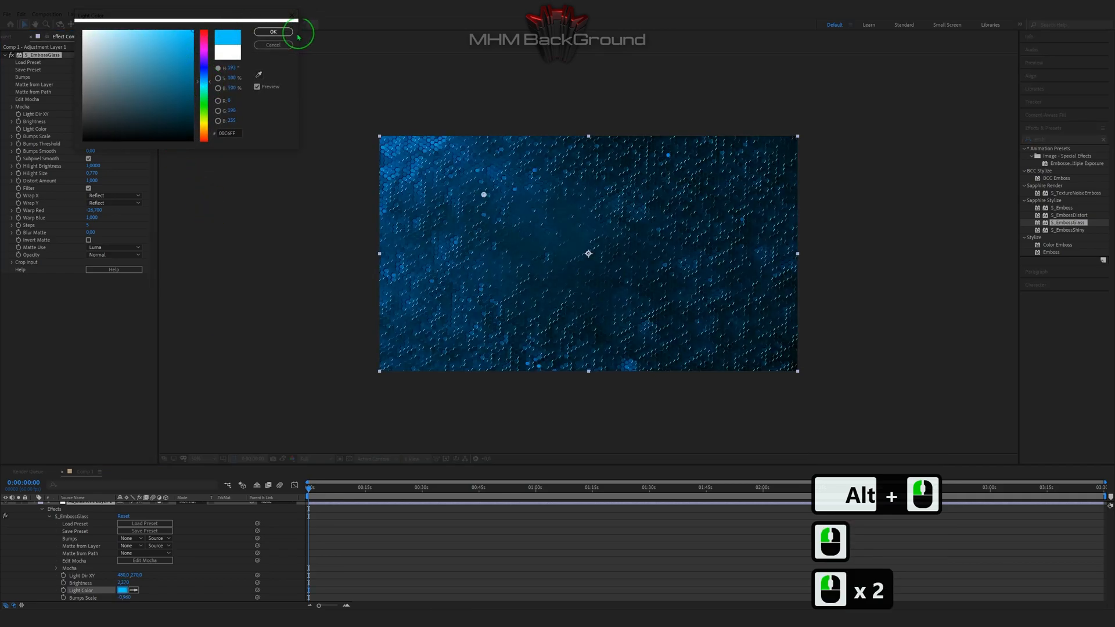
left_click(273, 32)
Step: Keyframe the blue Light Color at 0:00:00:00 and add an orange FFAE00 keyframe at 0:00:14:57
left_click(309, 489)
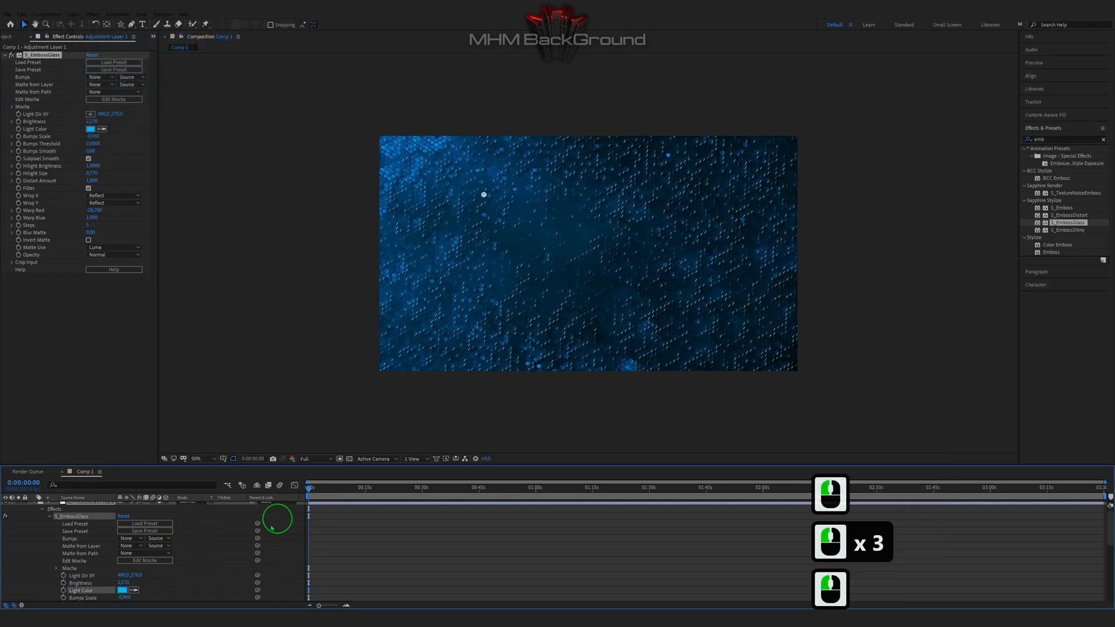
left_click(63, 591)
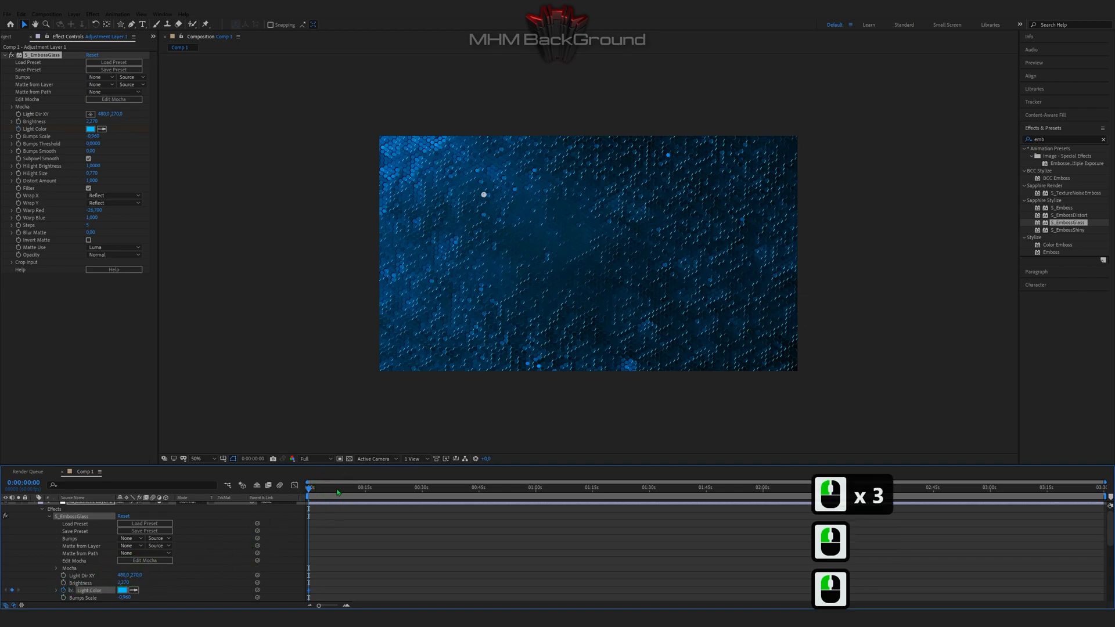
left_click(364, 488, "shift")
left_click(122, 589)
left_click_drag(204, 123, 204, 129)
left_click(267, 33)
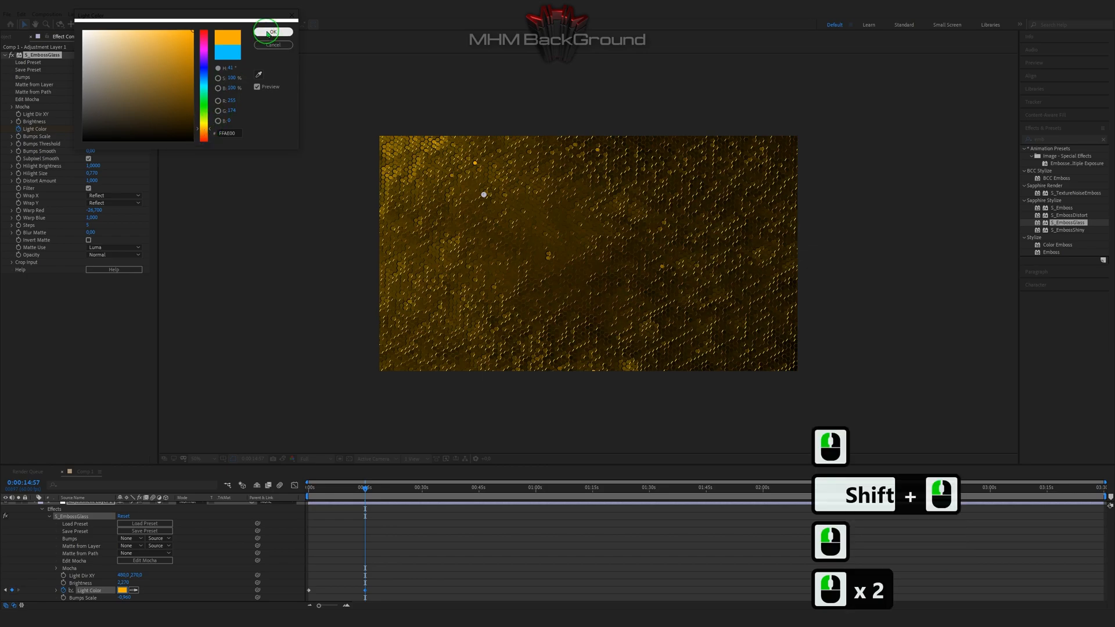
Step: Move the orange Light Color keyframe to within about two seconds of the start, previewing the color change between adjustments
left_click(343, 466)
left_click_drag(351, 494, 289, 498)
key("space")
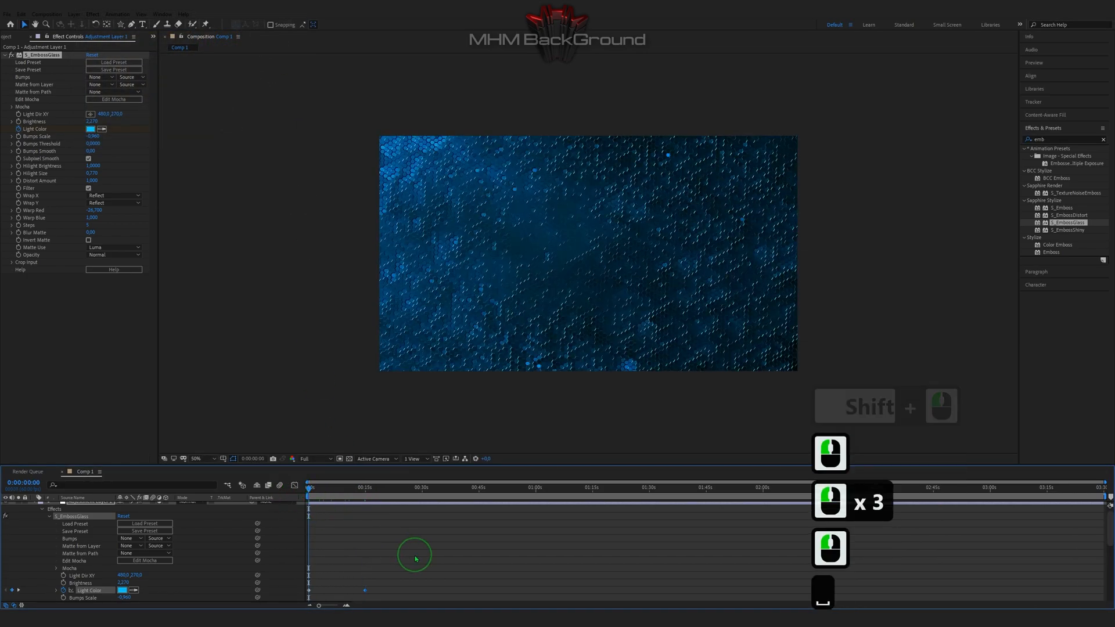
key("space")
left_click_drag(365, 590, 346, 590)
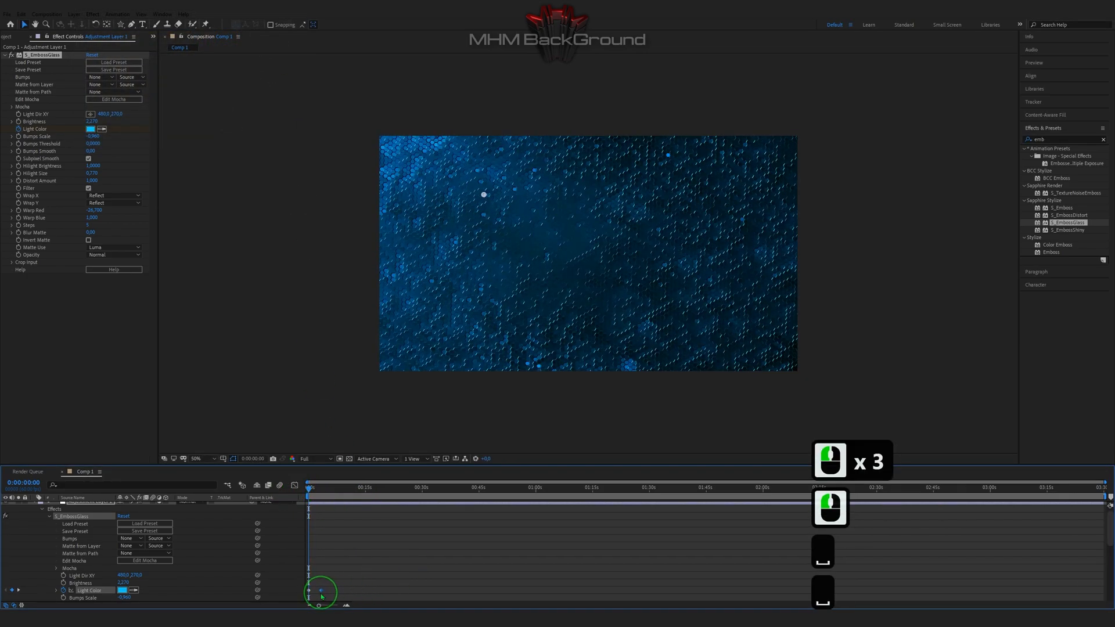
key("space")
key("space")
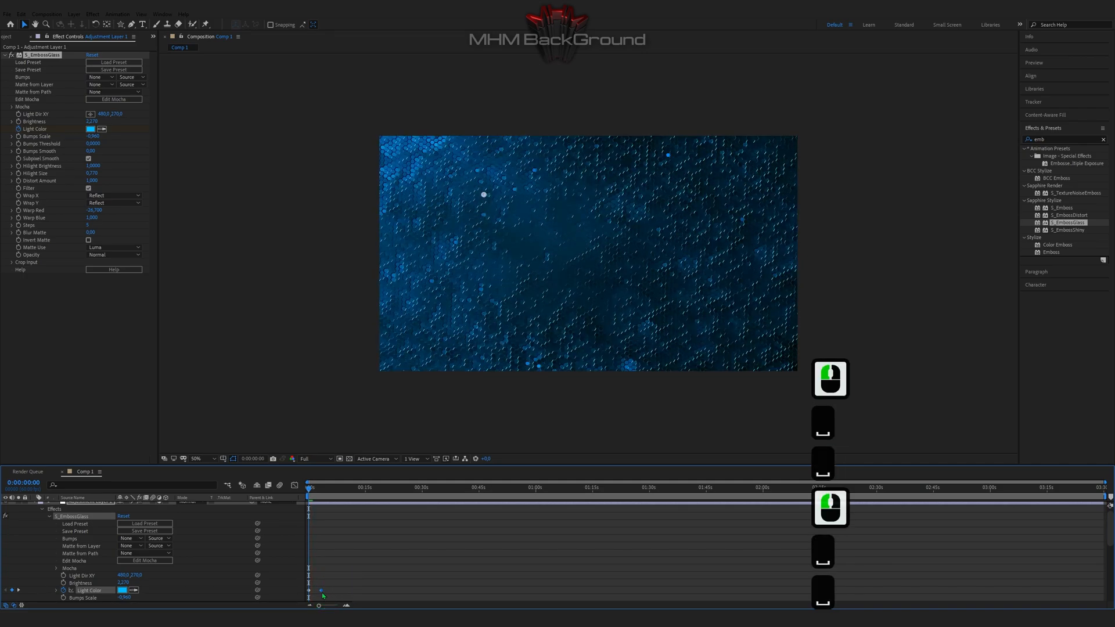
left_click(343, 592)
key("space")
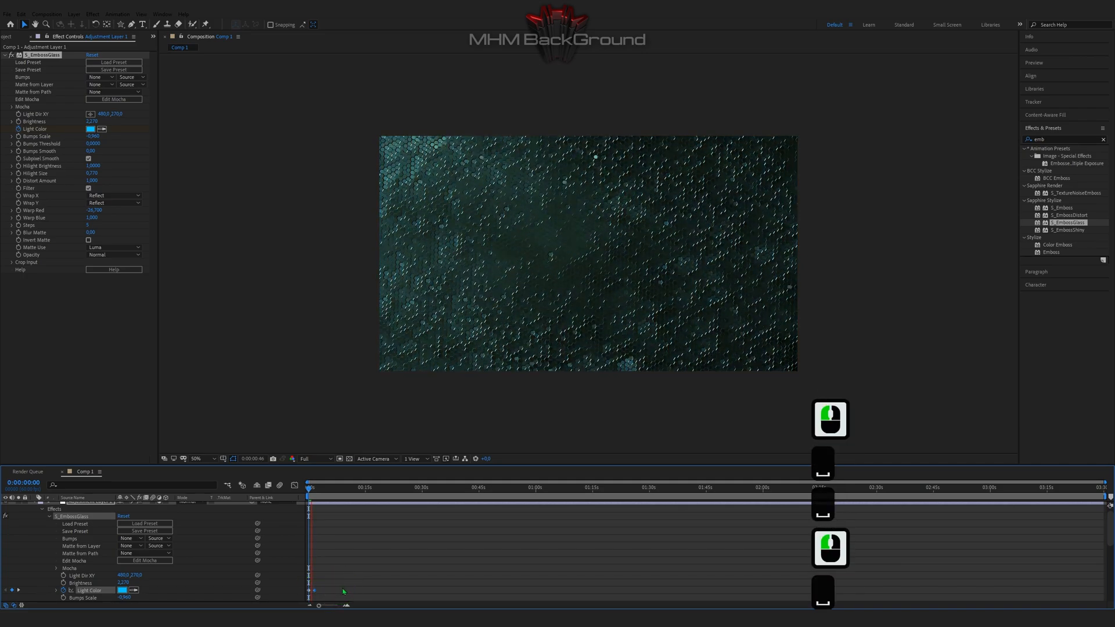
key("space")
Step: Copy the first pair of Light Color keyframes and paste it repeatedly after the originals to continue the blue-orange alternation
left_click_drag(323, 583, 305, 593)
key("ctrl+c")
left_click(321, 489)
key("ctrl+v")
mouse_move(346, 492)
left_mouse_down()
mouse_move(333, 491)
mouse_move(346, 491)
left_mouse_up()
key("ctrl+v")
key("ctrl+v")
Step: Copy the resulting series of Light Color keyframes and paste it three times in succession along the timeline
left_click(310, 590)
key("ctrl+c")
left_click(359, 490)
key("ctrl+v")
left_click(408, 491)
key("ctrl+v")
left_click_drag(462, 490, 455, 491)
key("ctrl+v")
Step: Copy the whole run of Light Color keyframes and paste it end to end until the animation fills nearly the entire composition
left_click_drag(555, 580, 283, 607)
key("ctrl+c")
left_click_drag(509, 492, 504, 491)
key("ctrl+v")
left_click_drag(705, 490, 701, 489)
key("ctrl+v")
left_click_drag(852, 490, 898, 493)
key("ctrl+v")
Step: Collapse the first adjustment layer's properties and add a second adjustment layer above it
left_click(392, 489)
scroll(35, 522, "up", 9)
left_click(34, 505)
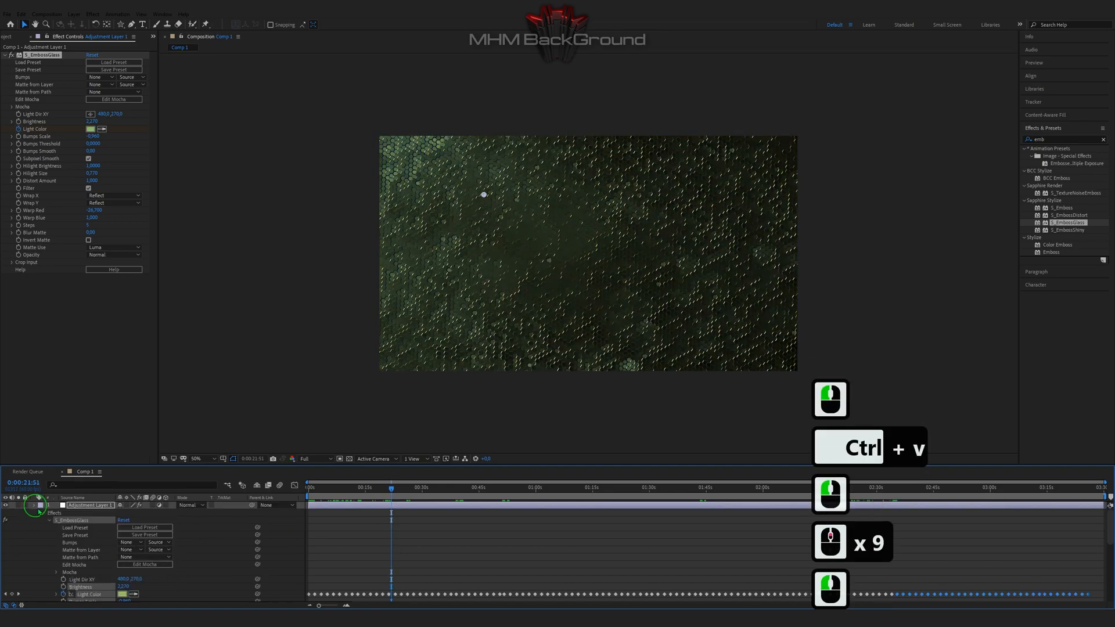
left_click(74, 552)
right_click(75, 560)
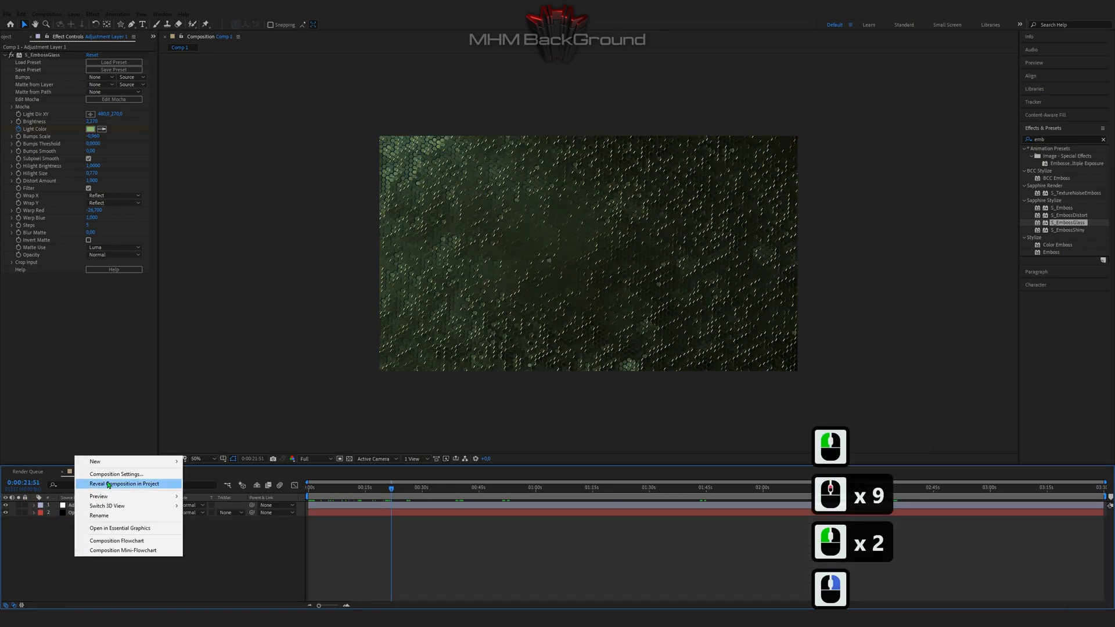
mouse_move(113, 462)
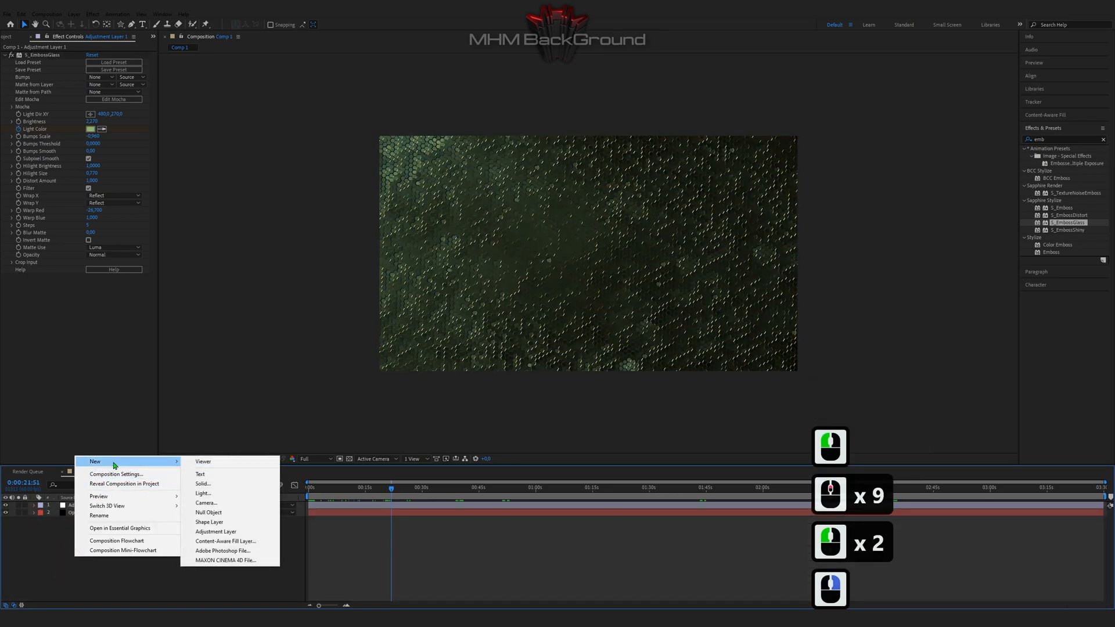
left_click(215, 531)
Step: Search the effects for "glow" and apply the Stylize Glow effect to the new adjustment layer
double_click(1066, 140)
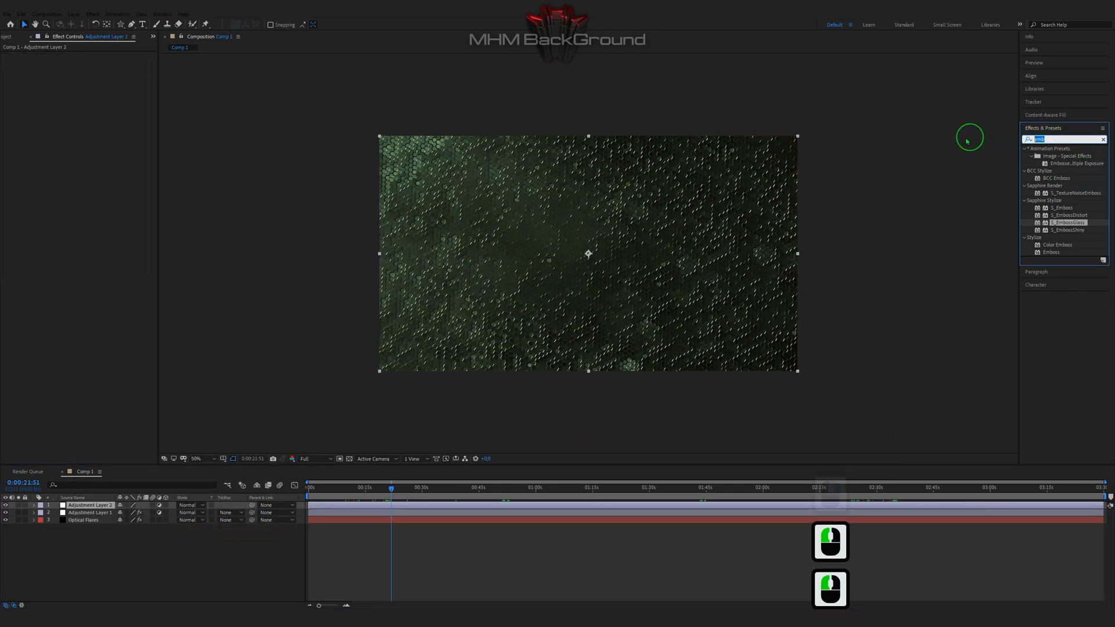
type("glow")
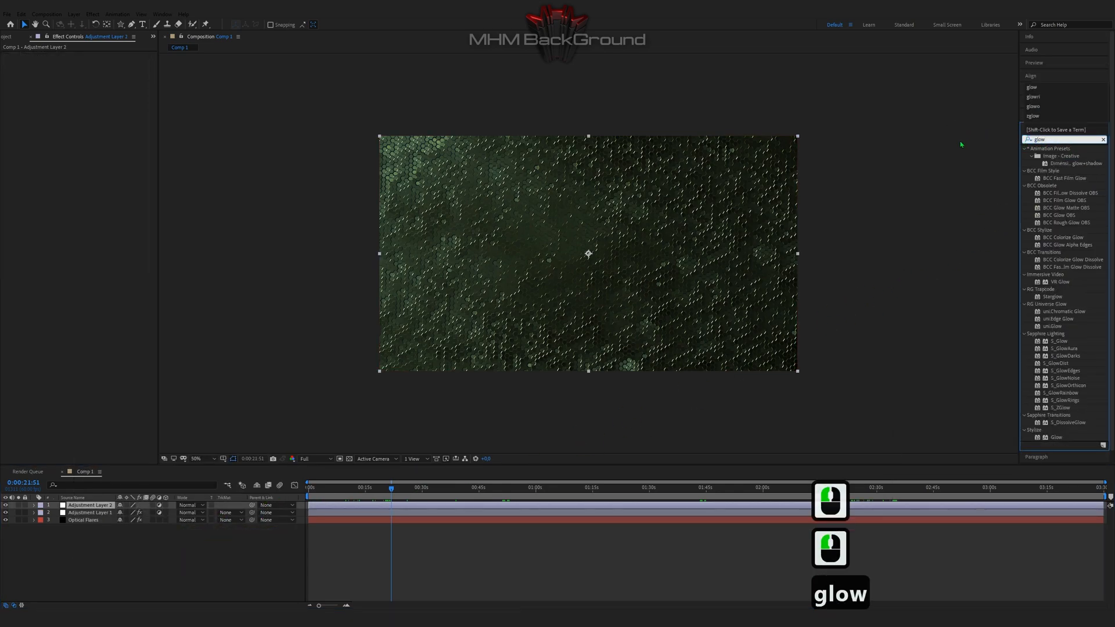
double_click(1062, 440)
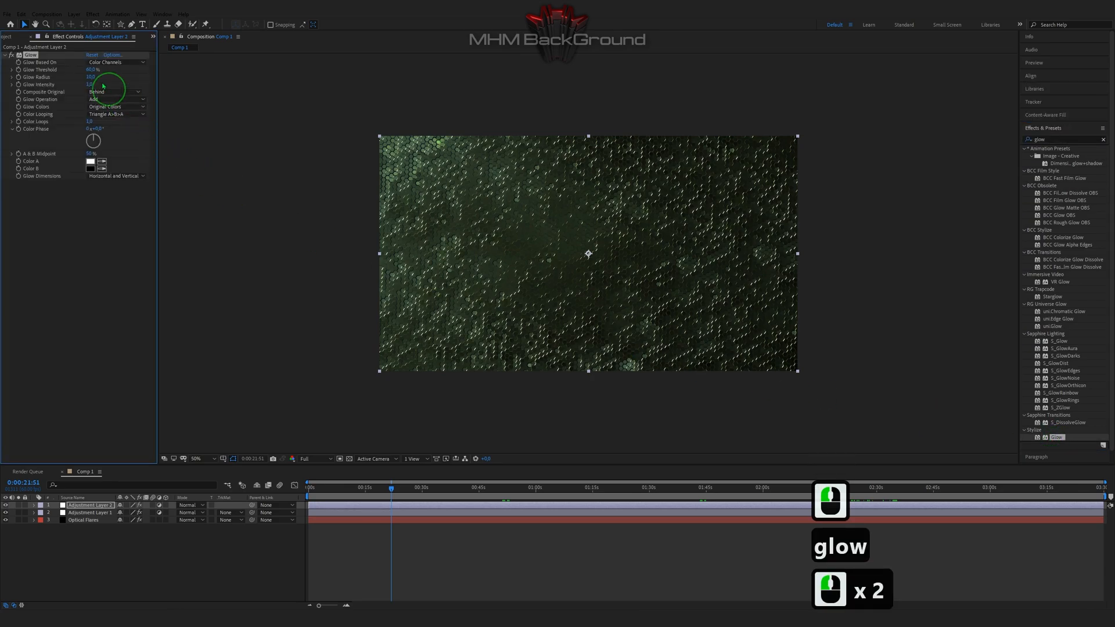
Step: Set the Glow Threshold to 100%, Glow Radius to 29 and Glow Intensity to 2.9
left_click(92, 69)
type("100")
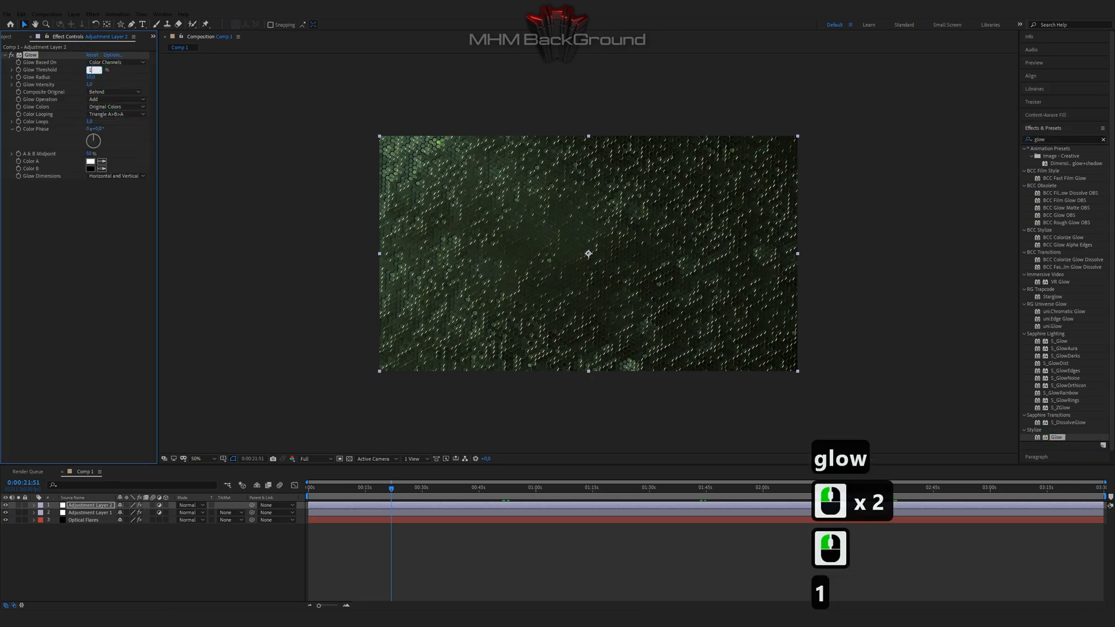
key("Tab")
type("29")
key("Tab")
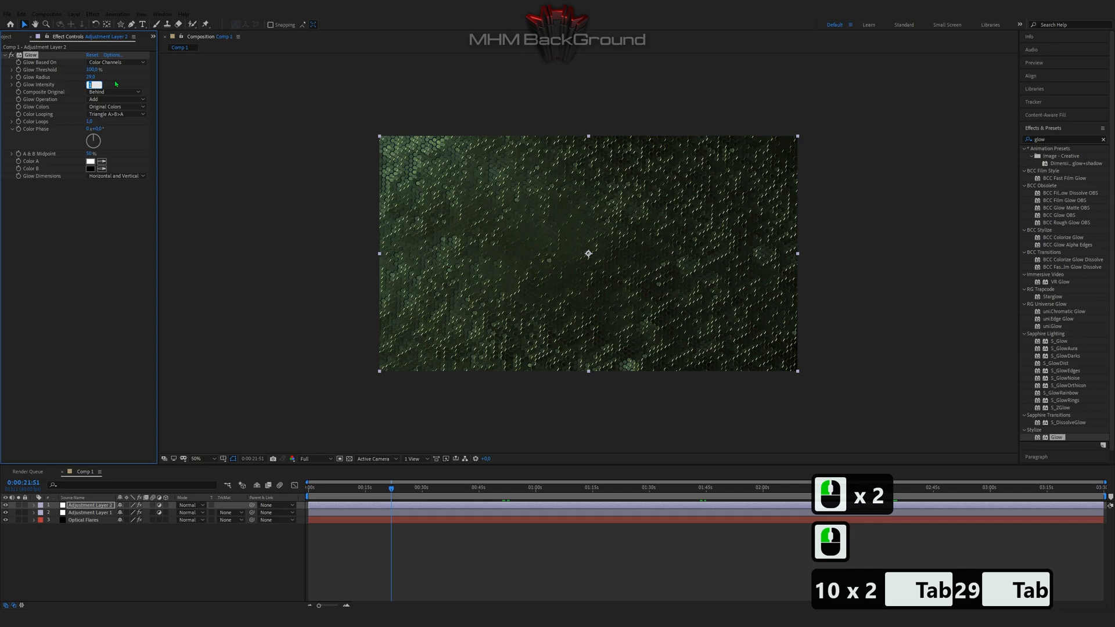
type("2.9")
key("Return")
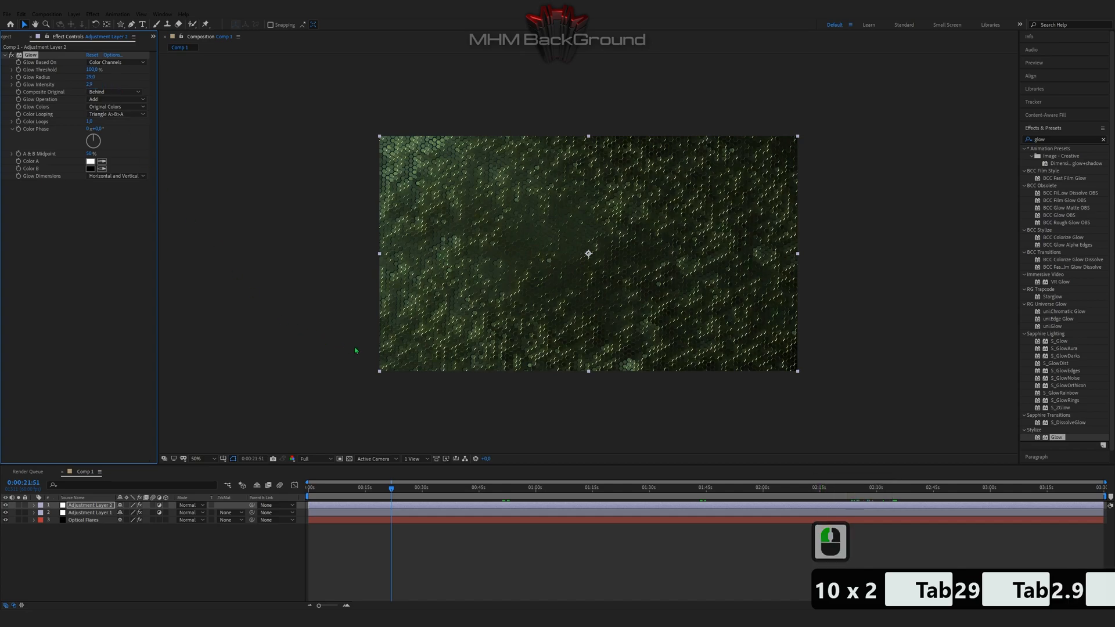
Step: Search the effects for "shr" and apply uni.ShrinkRay to Adjustment Layer 2
left_click(111, 505)
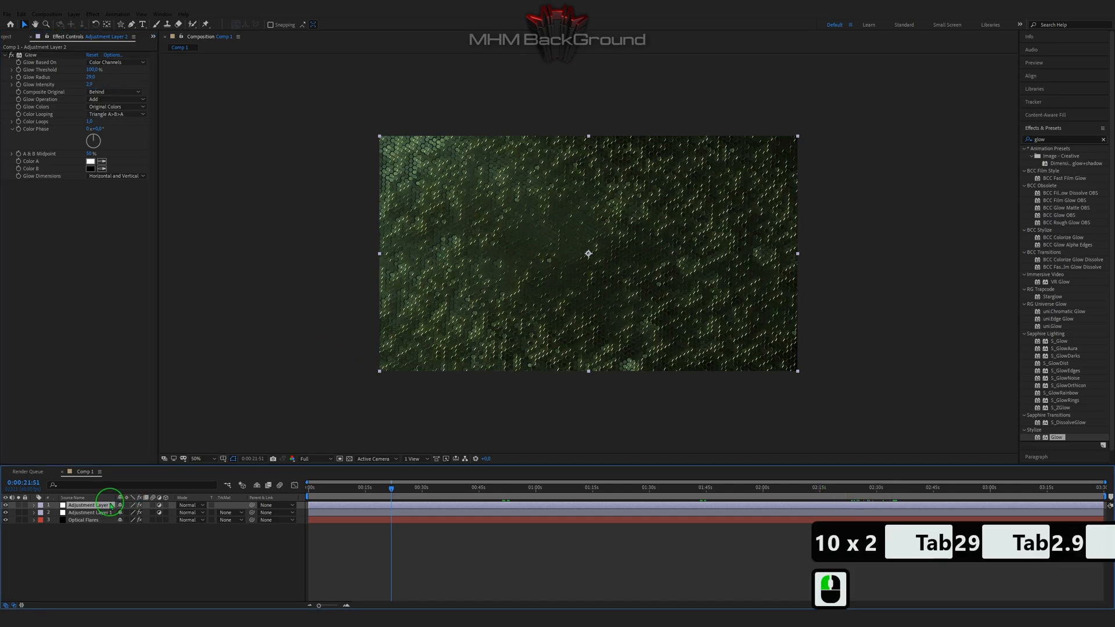
left_click(1049, 140)
type("shr")
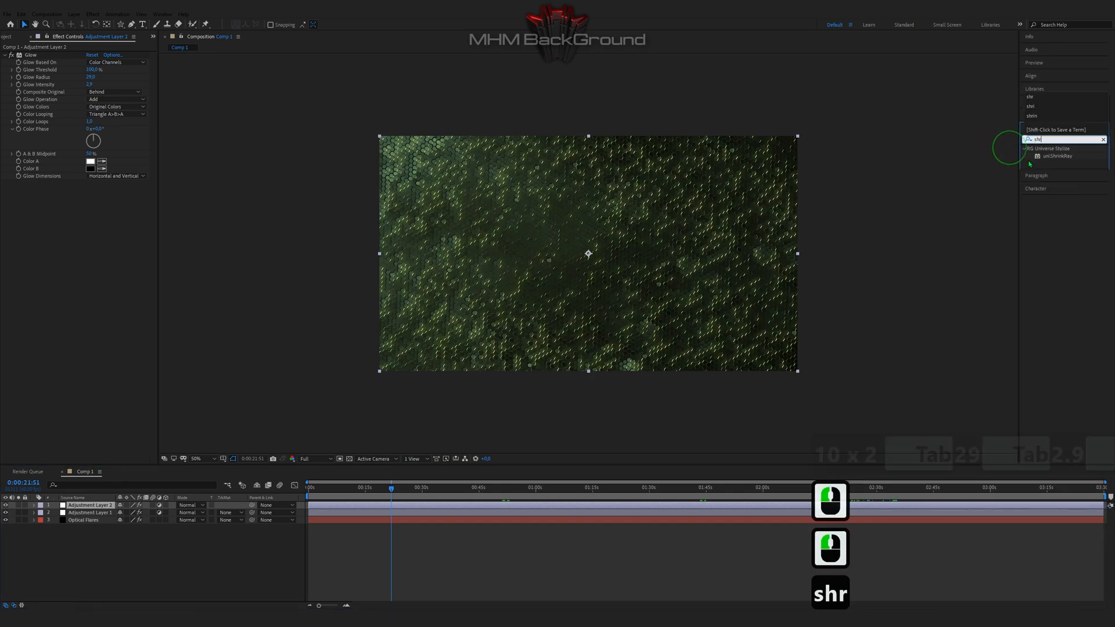
double_click(1058, 156)
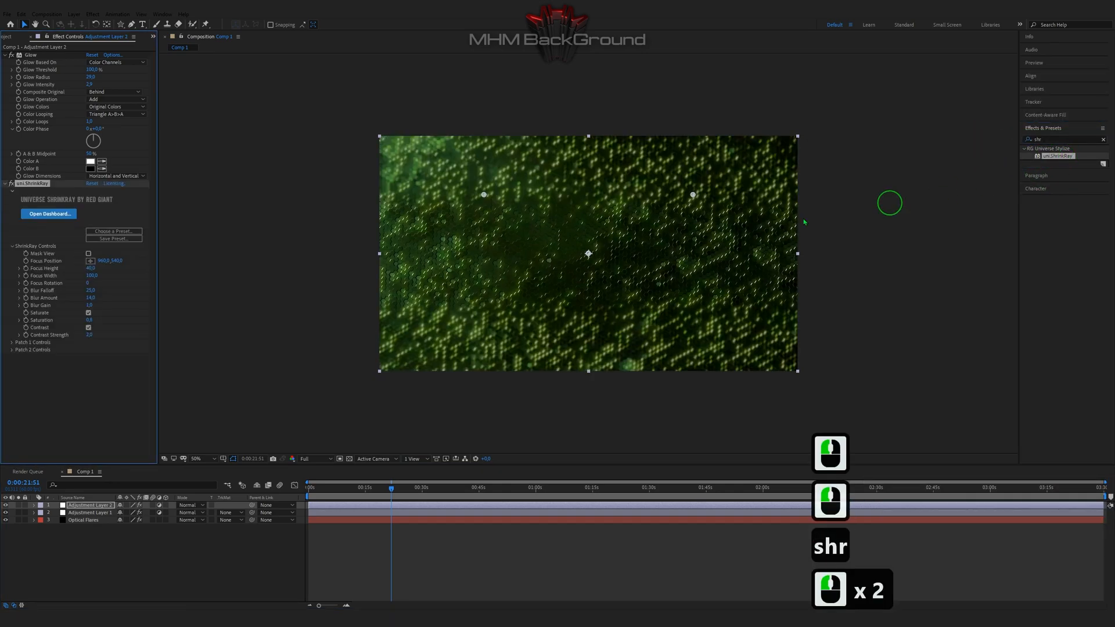
Step: Set uni.ShrinkRay's Focus Height to 80 and Saturation to 0, and check the look at 0:00:31:38
left_click(91, 267)
type("80")
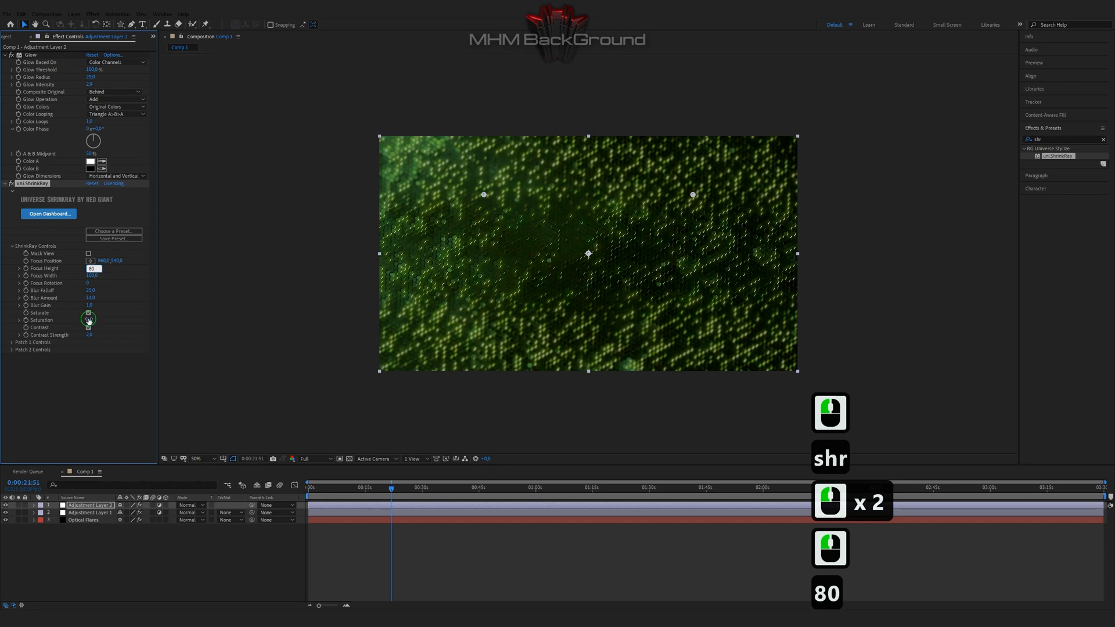
left_click(89, 320)
type("0")
left_click(90, 400)
left_click_drag(406, 488, 429, 493)
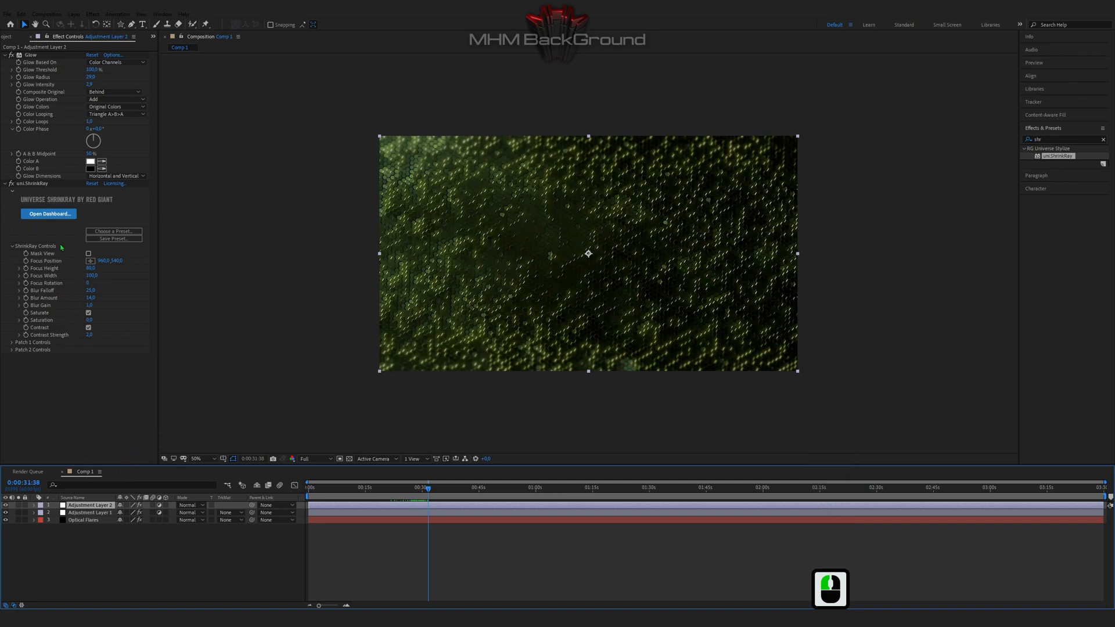
left_click(97, 55)
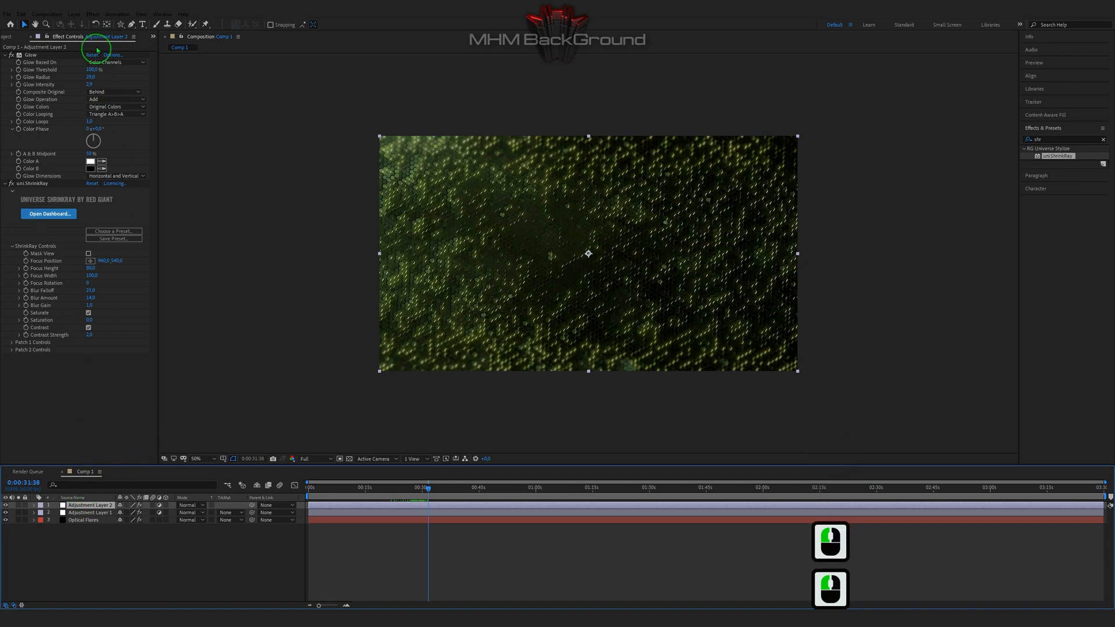
Step: Apply the RG Universe Distort effect uni.Chromatic Aberration to Adjustment Layer 2
left_click(93, 14)
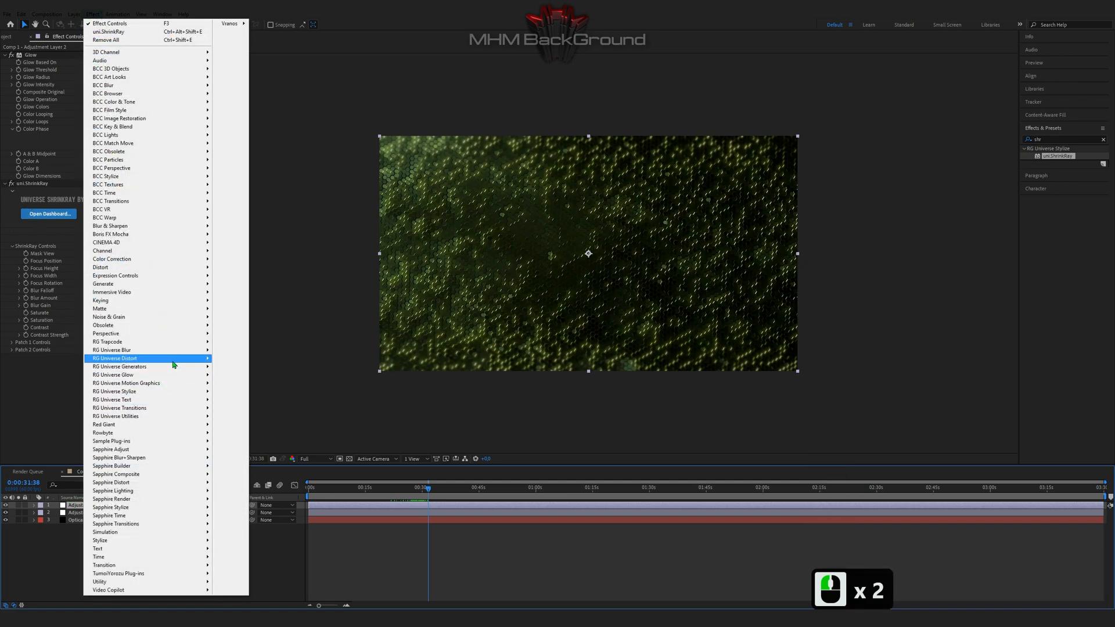
mouse_move(197, 358)
left_click(247, 360)
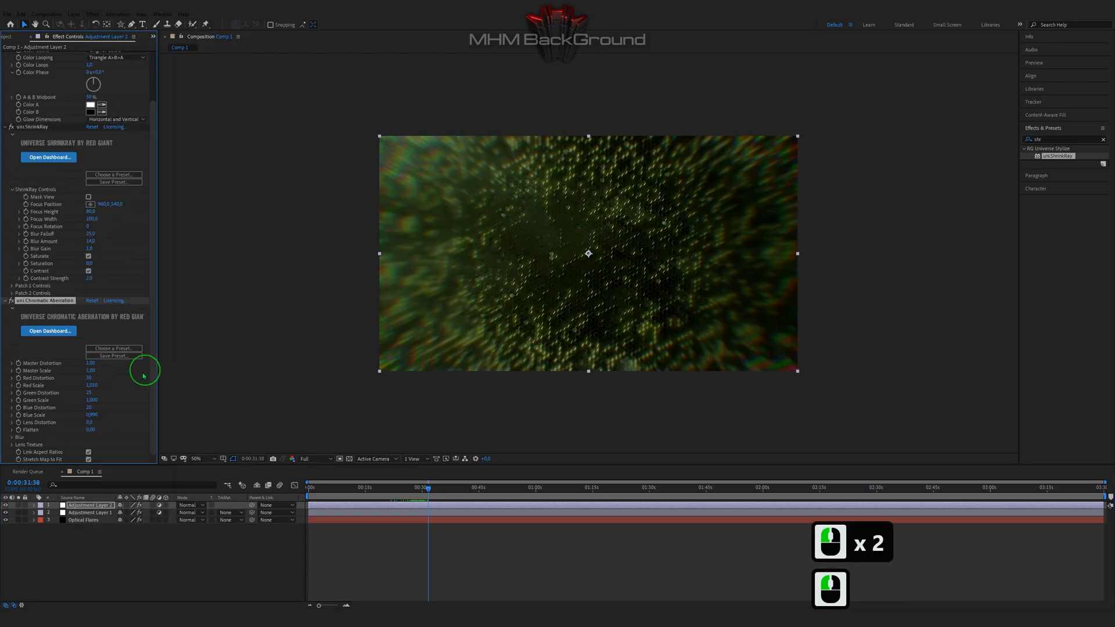
Step: Set uni.Chromatic Aberration's Master Scale to 2 and Red Distortion to -100
left_click(91, 369)
type("2")
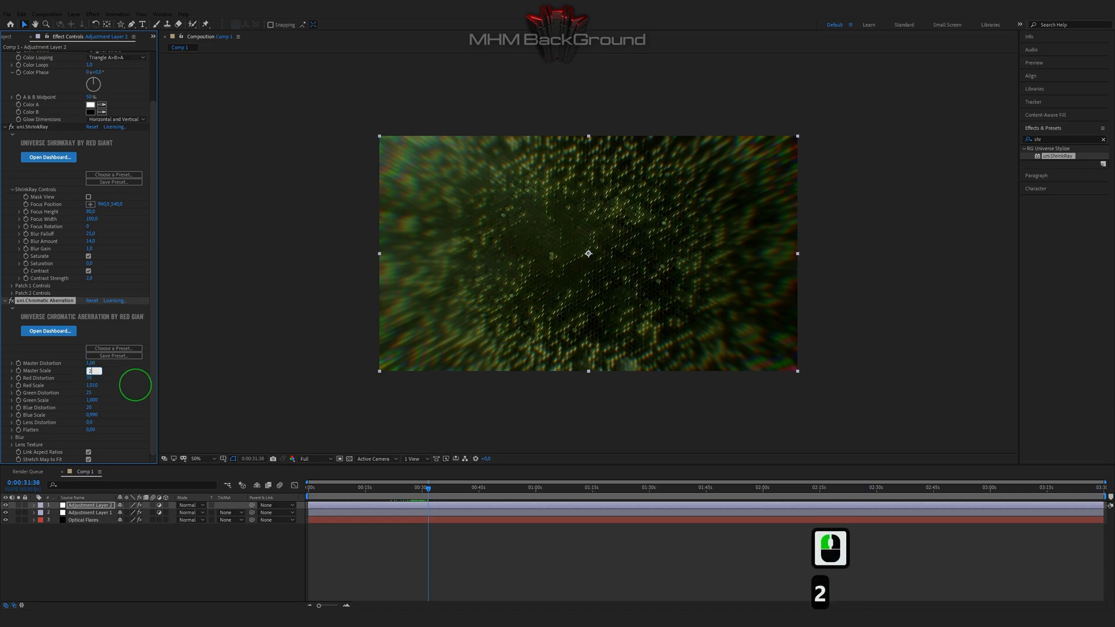
key("Tab")
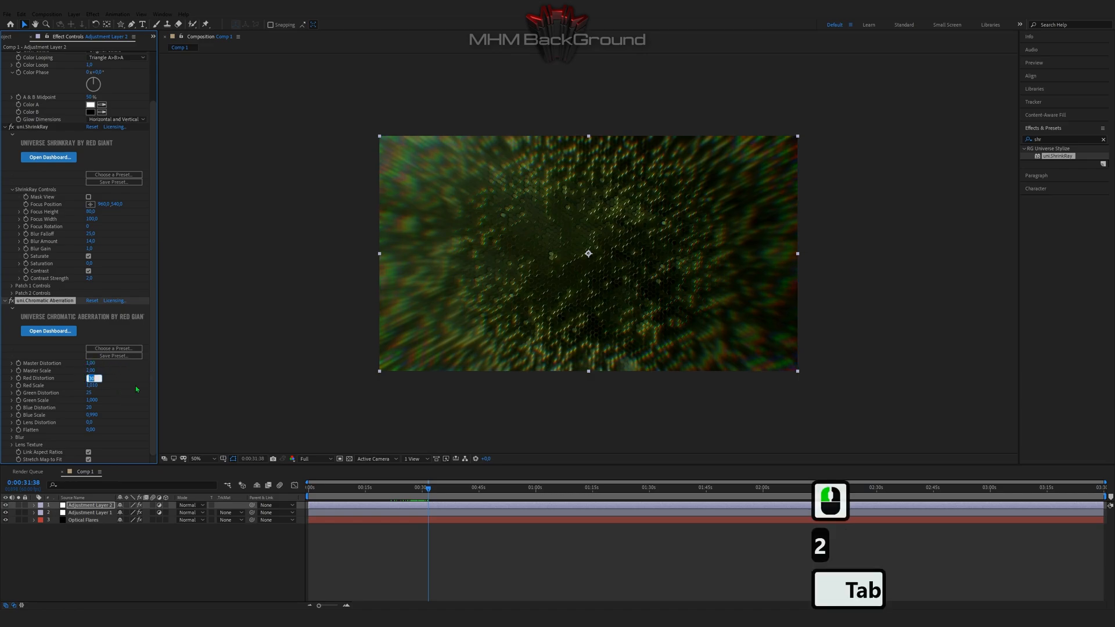
type("-100")
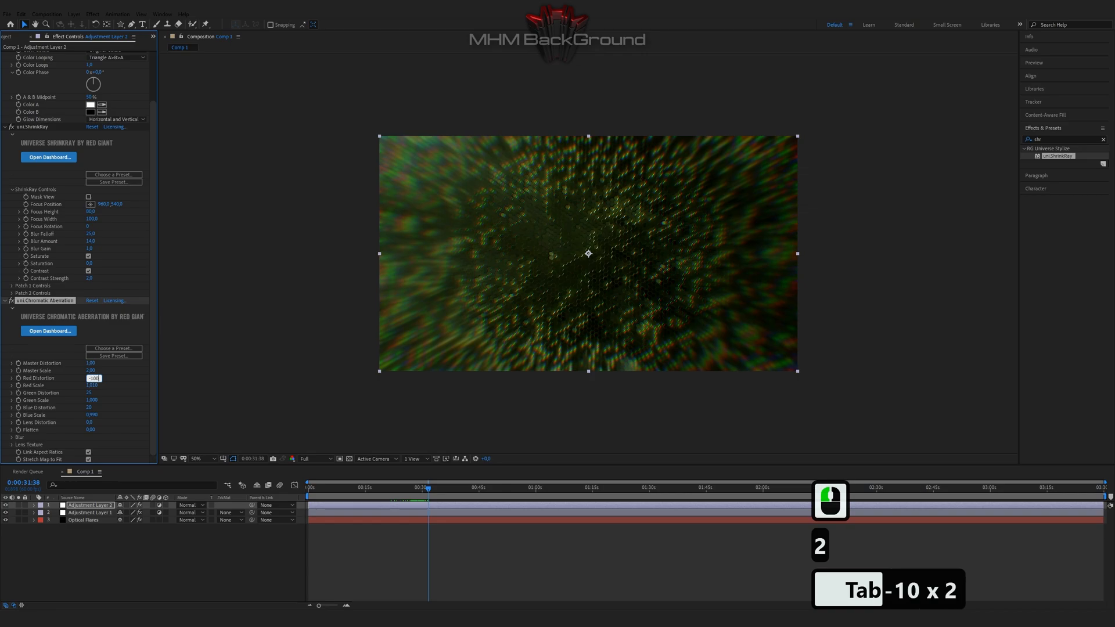
key("Return")
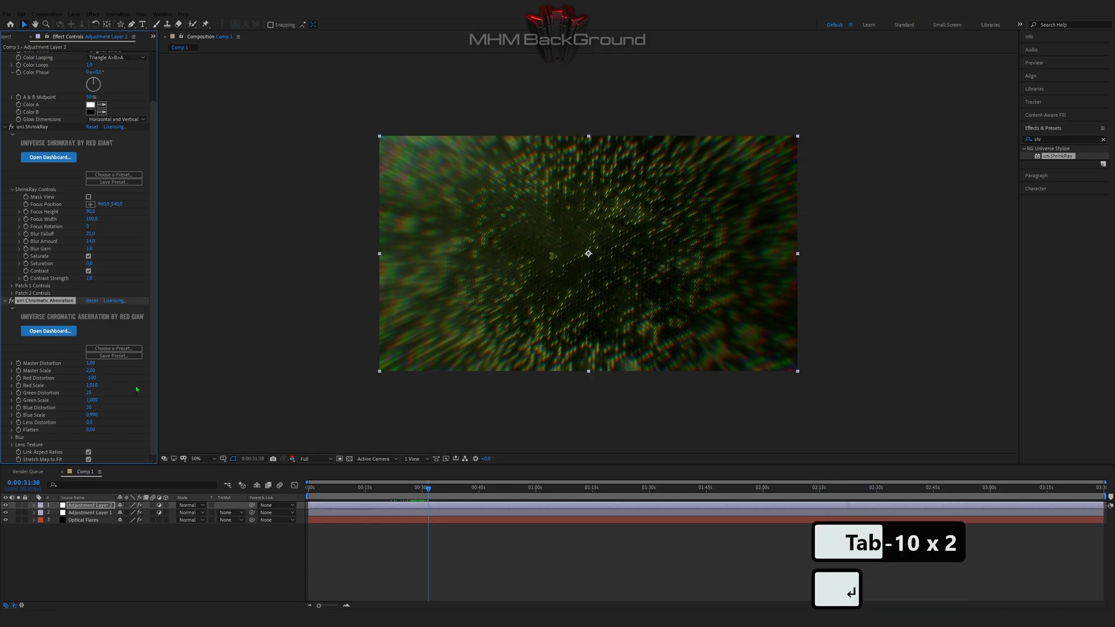
Step: Set the Aspect in uni.Chromatic Aberration's Blur settings to 0.76
scroll(86, 421, "down", 1)
left_click(12, 437)
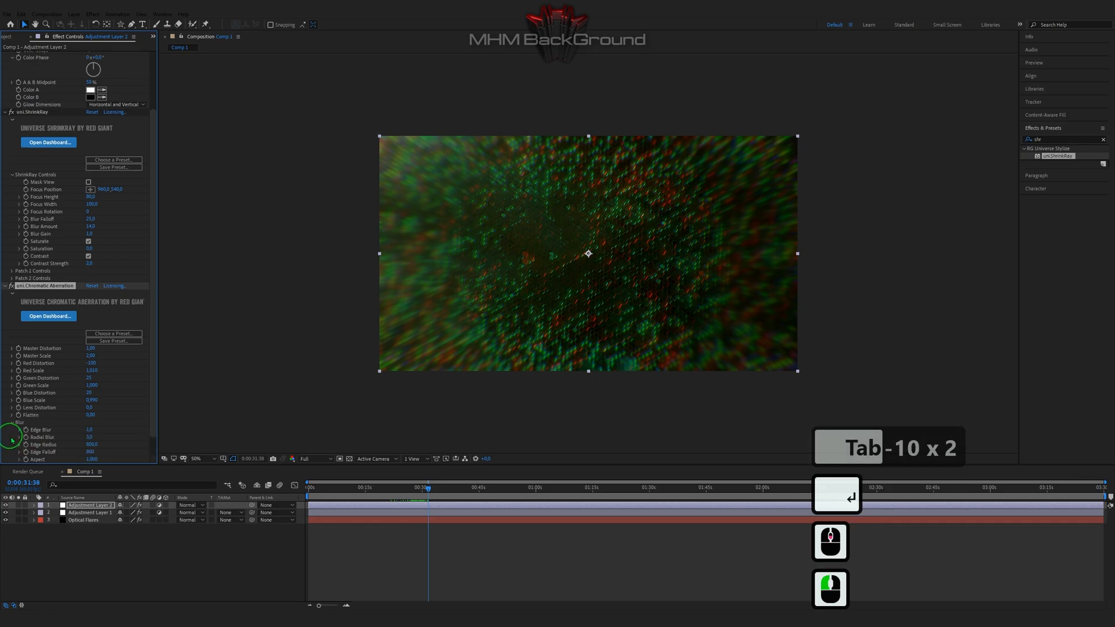
left_click(100, 459)
type("0.76")
key("Return")
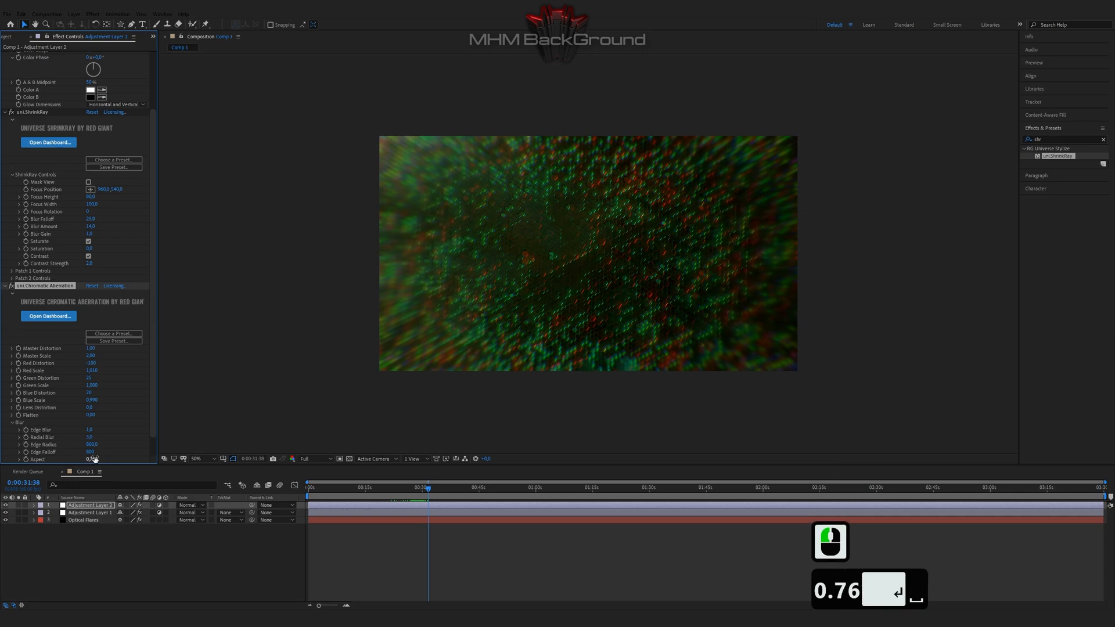
Step: Preview the animation from 0:00:04:08, stopping and restarting playback to examine the chromatic aberration look
key("space")
left_click_drag(400, 491, 324, 491)
key("space")
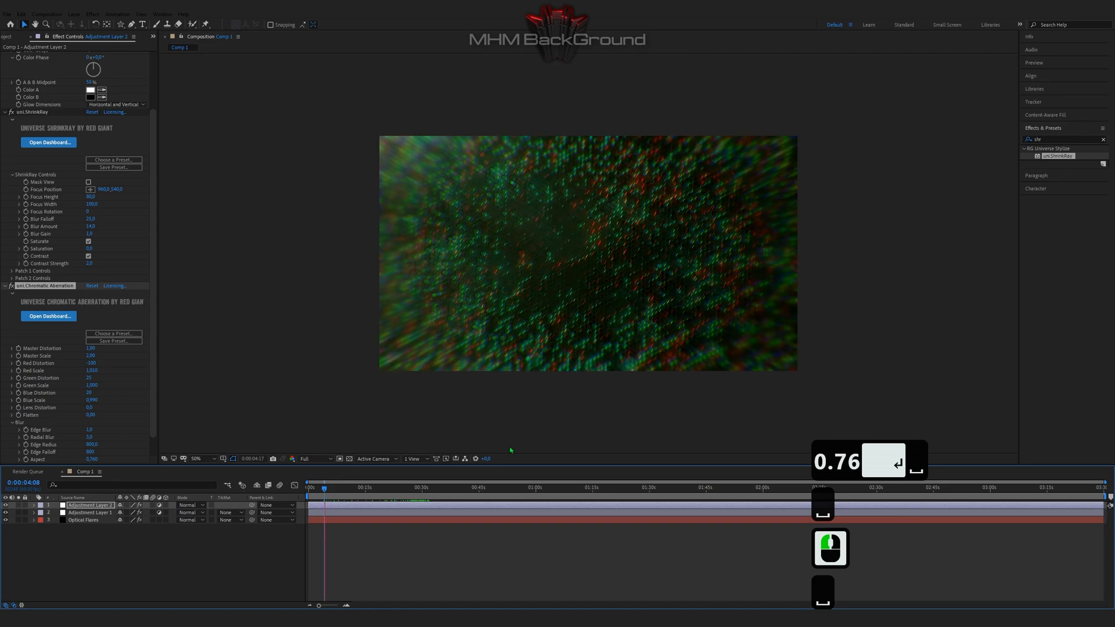
key("space")
key("space")
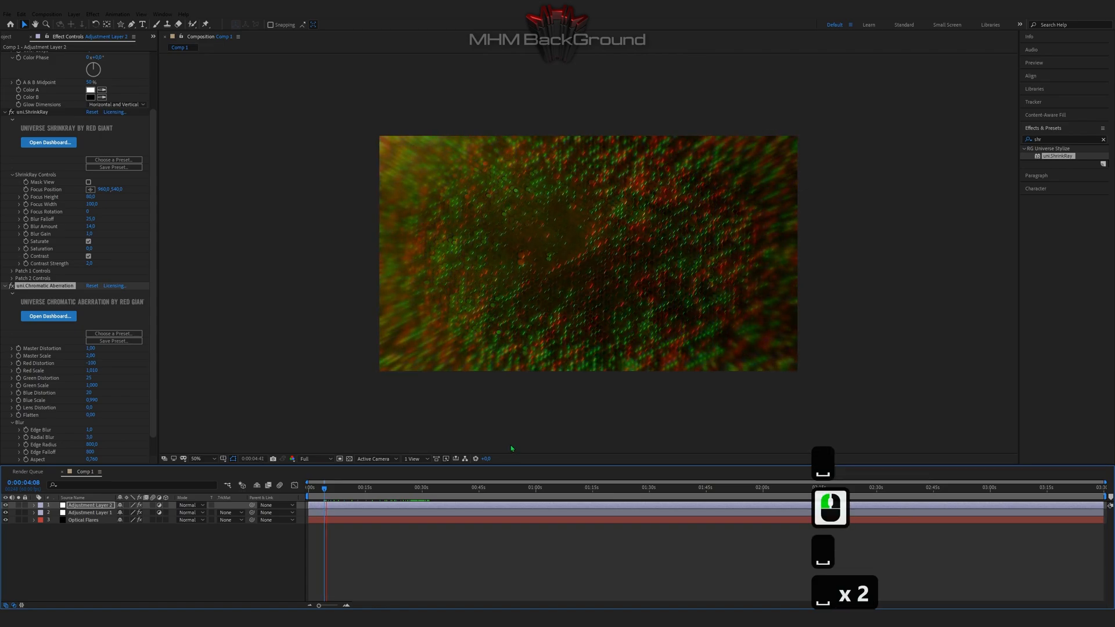
key("space")
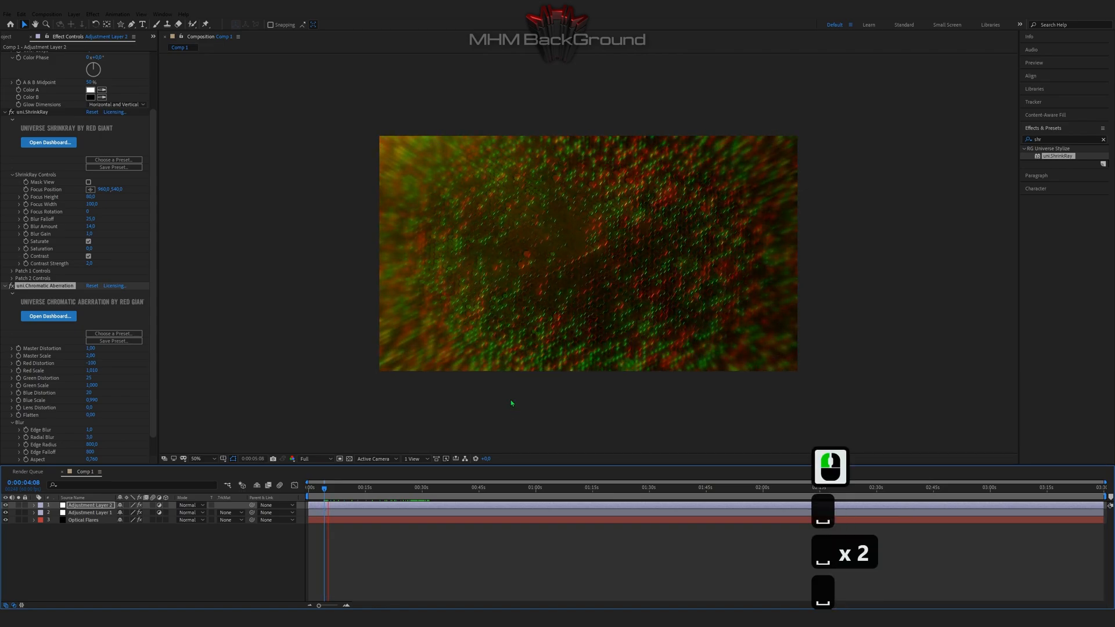
scroll(512, 403, "up", 1)
key("space")
key("space")
scroll(511, 403, "down", 1)
key("space")
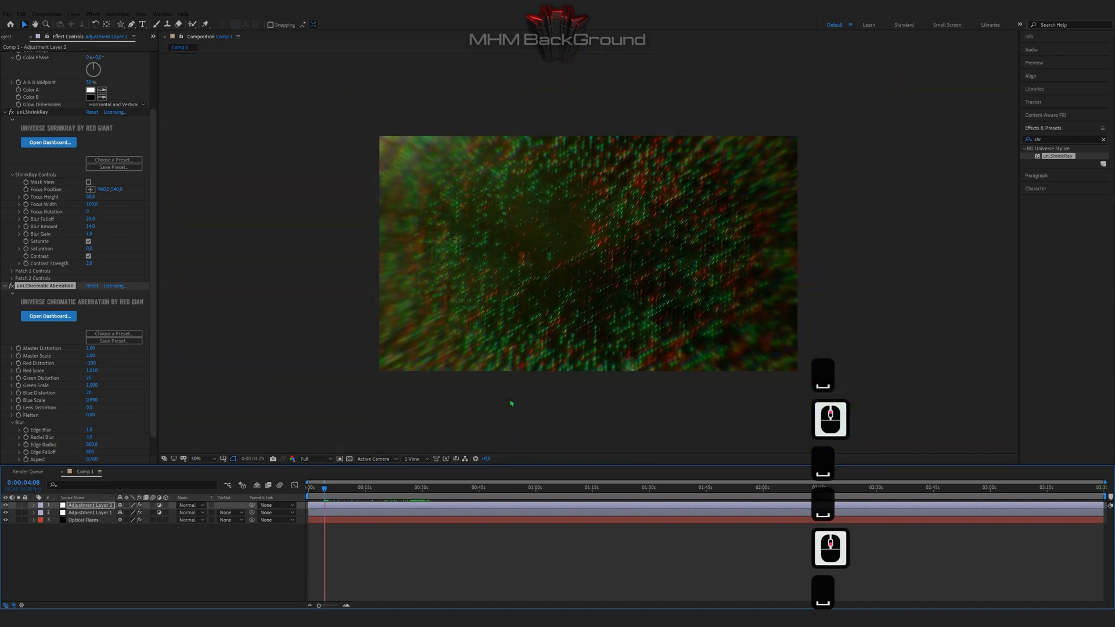